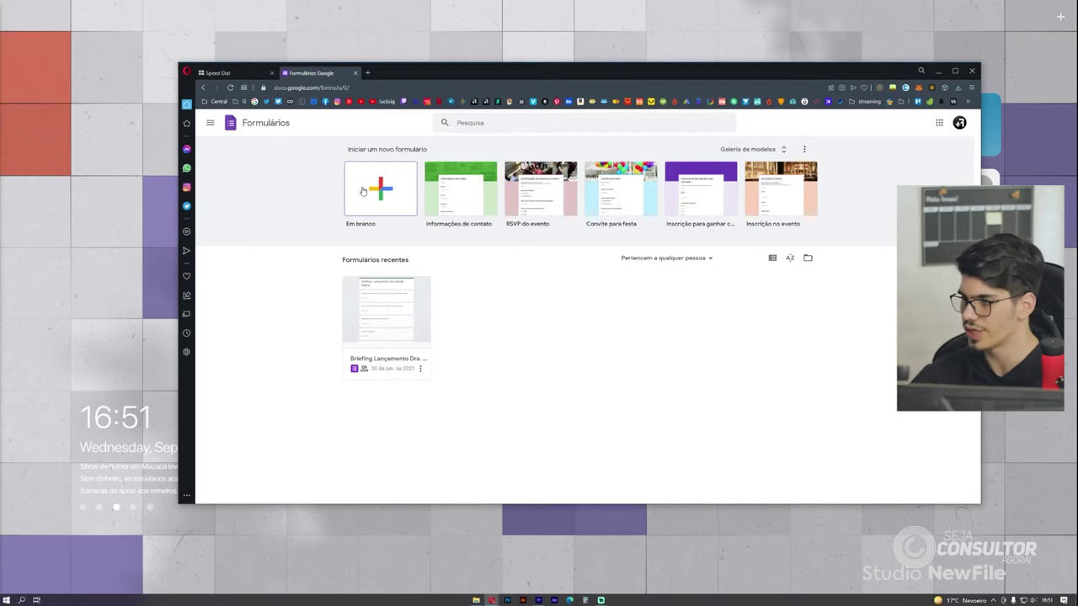
- Create a blank form and set its title to "Cadastre-se e receba seu E-book gratuitamente!"
click(378, 193)
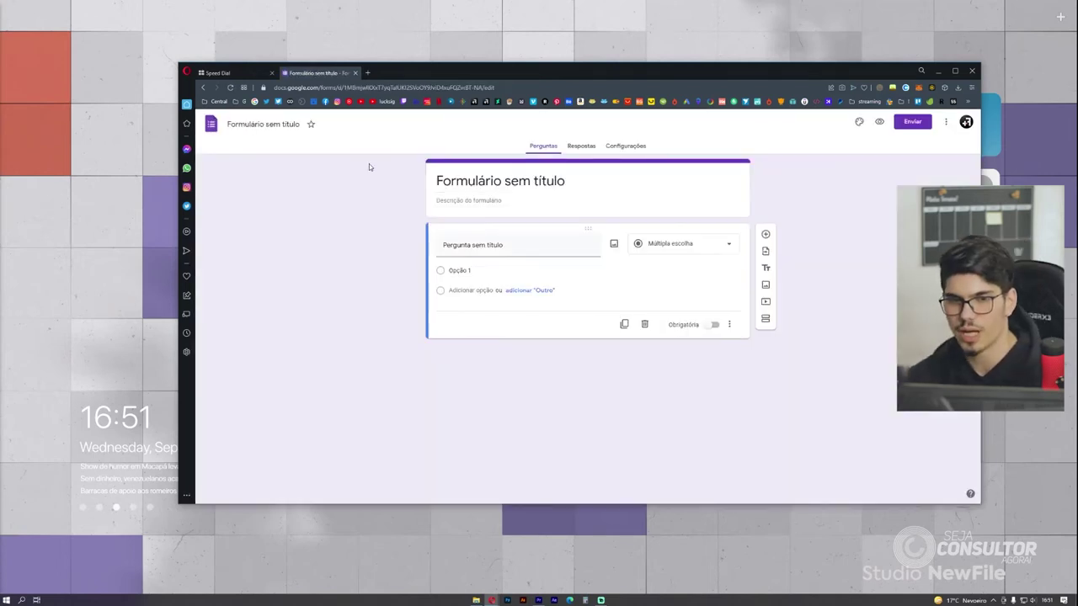
click(465, 197)
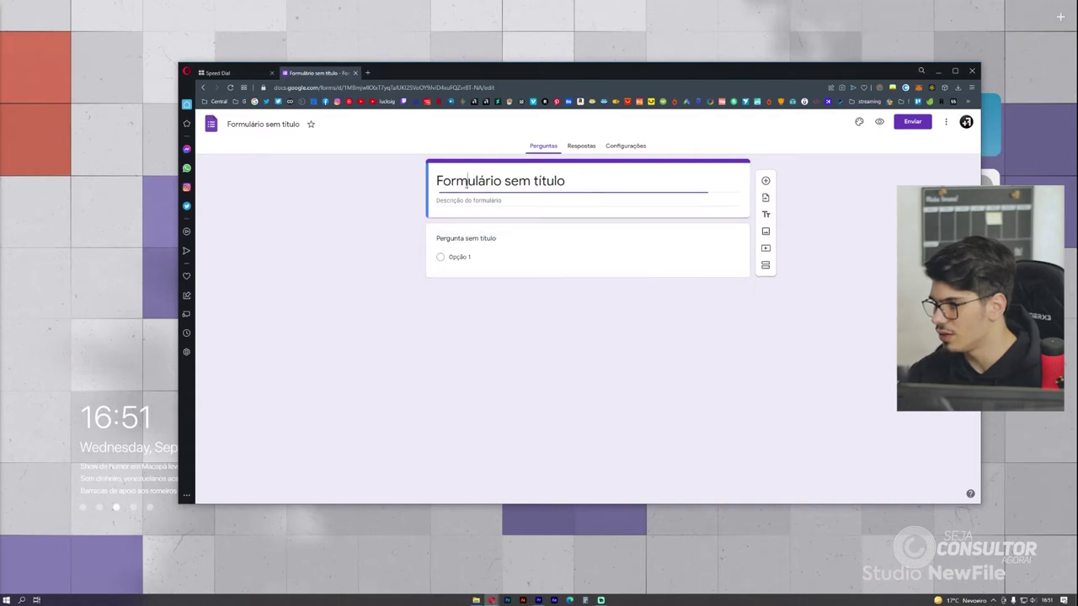
drag(580, 184, 423, 177)
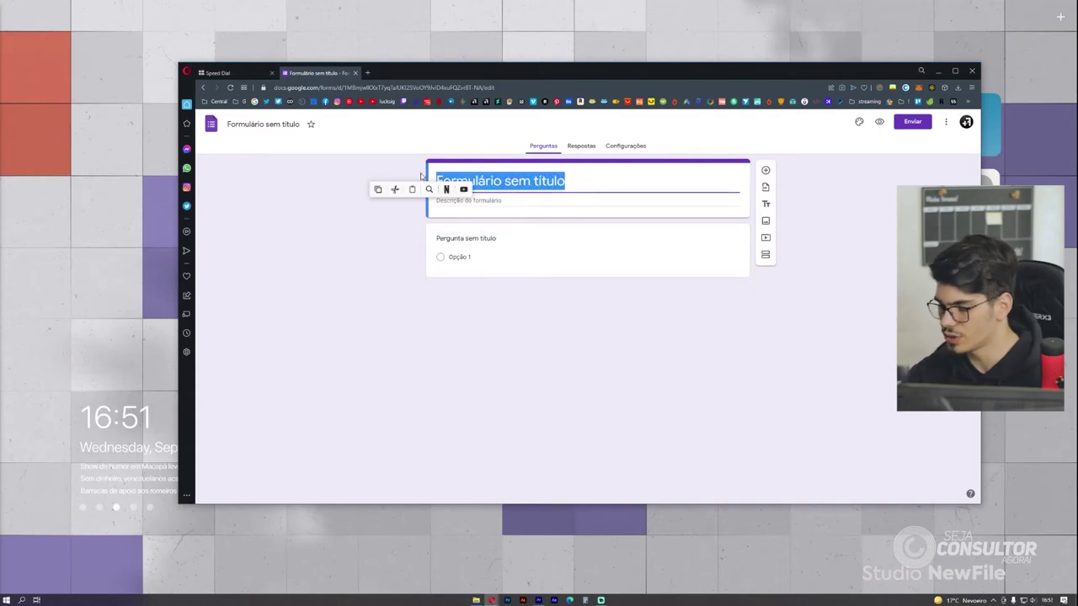
key(BackSpace)
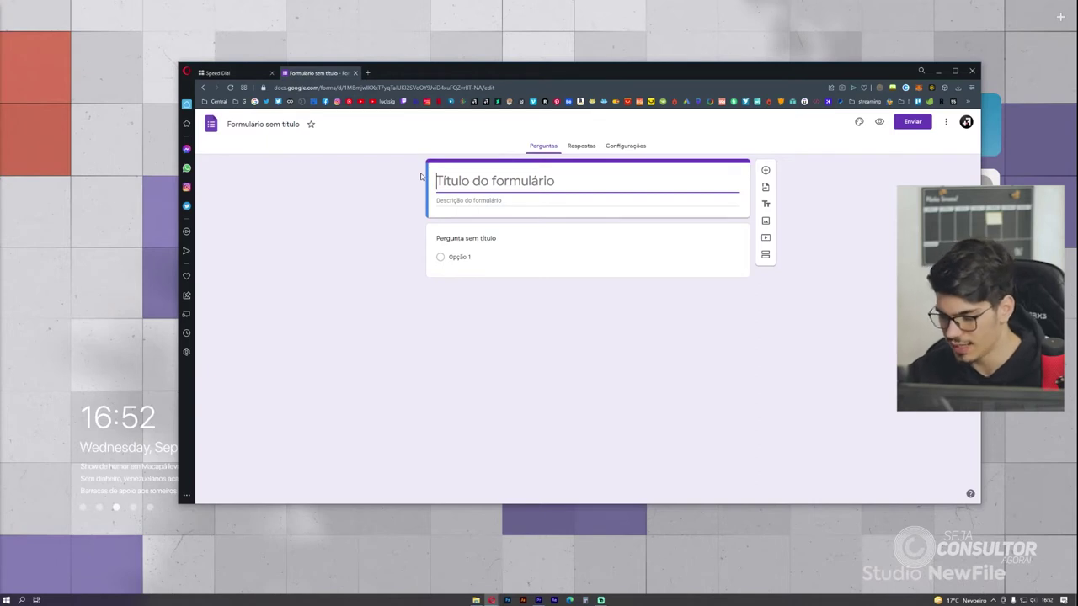
text(Cadastre- se e receba seu E-book gratuitamente!)
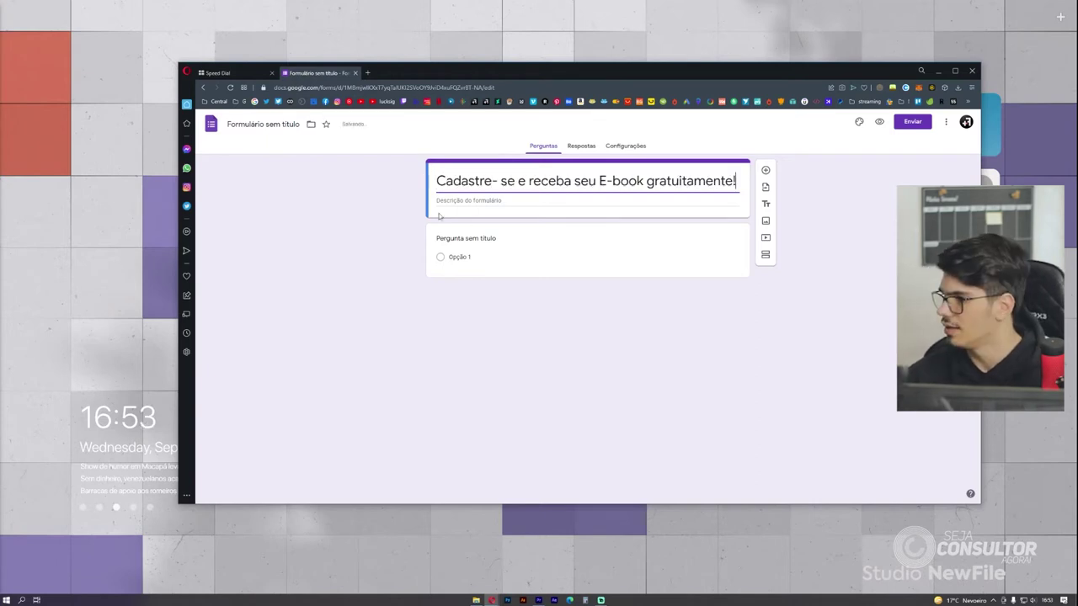
drag(436, 184, 737, 183)
click(474, 178)
click(501, 180)
key(BackSpace)
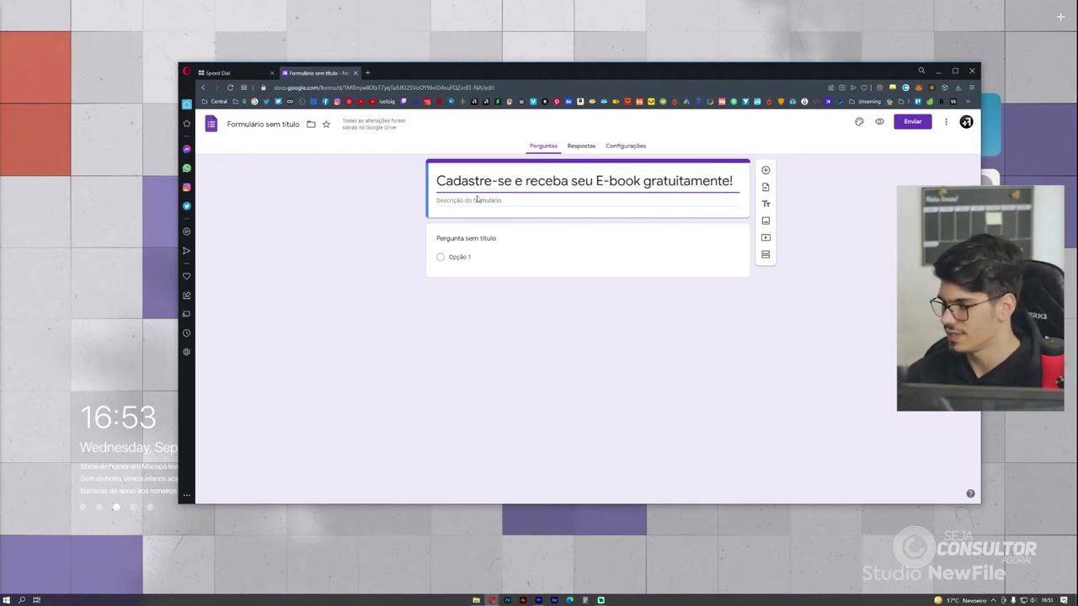
- Set the form description to "Cadastre-se e receba seu E-book após preencherem os campos abaixo", reusing the title text
click(475, 201)
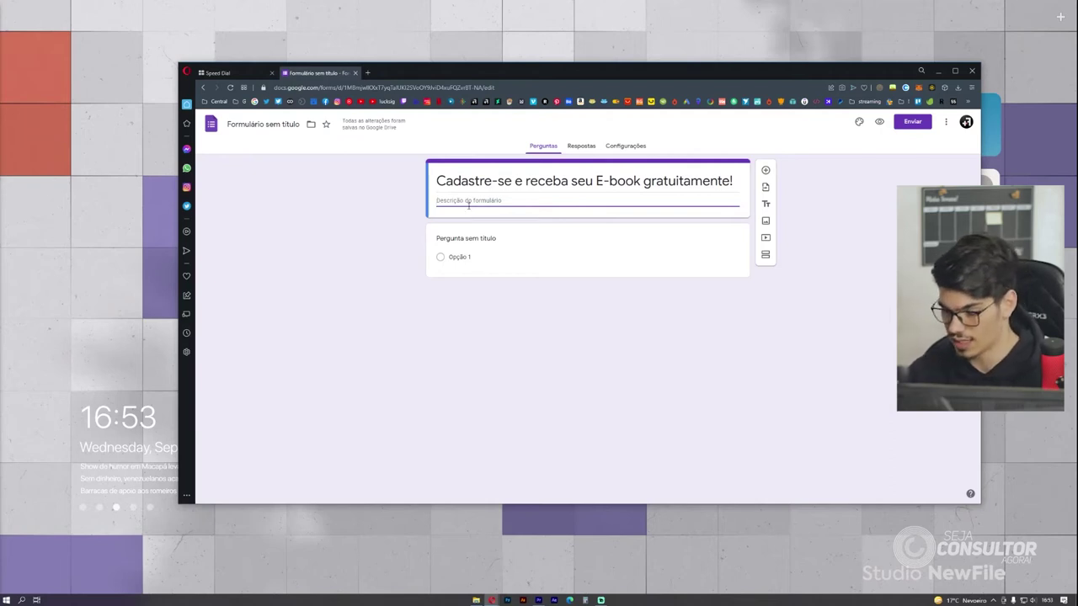
drag(437, 180, 755, 181)
key(ctrl+c)
click(554, 200)
key(ctrl+v)
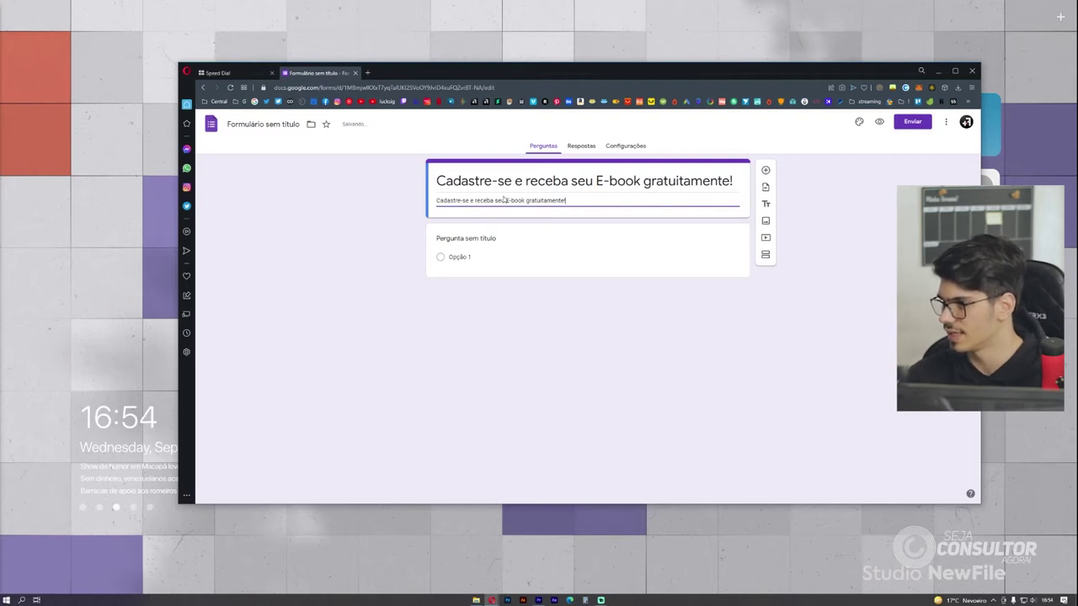
drag(572, 200, 437, 201)
click(566, 200)
drag(566, 201, 529, 203)
text(apos p)
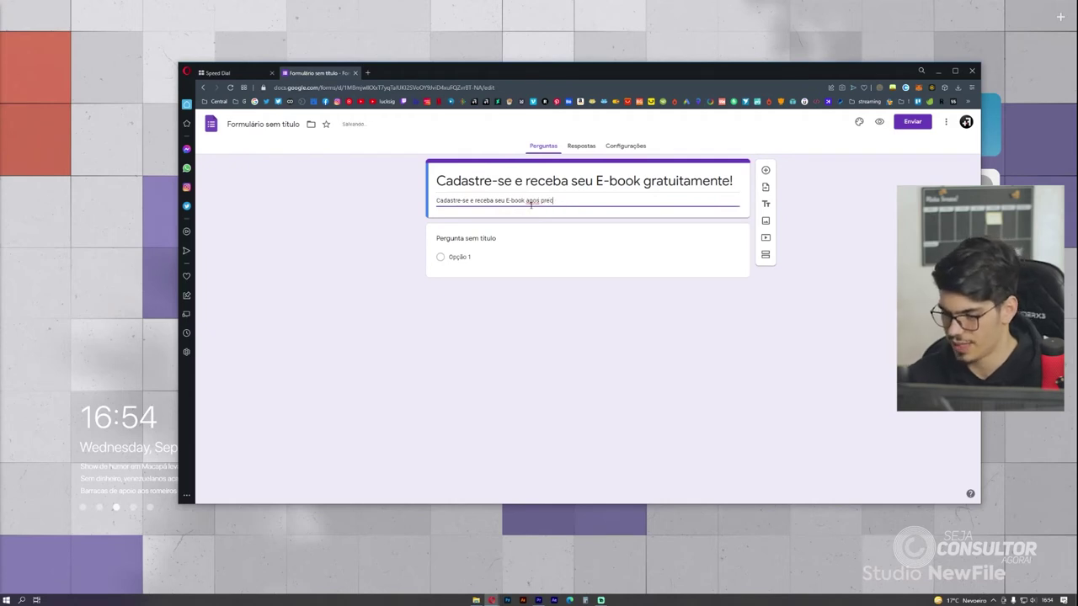
text(rechem os campos abaixo)
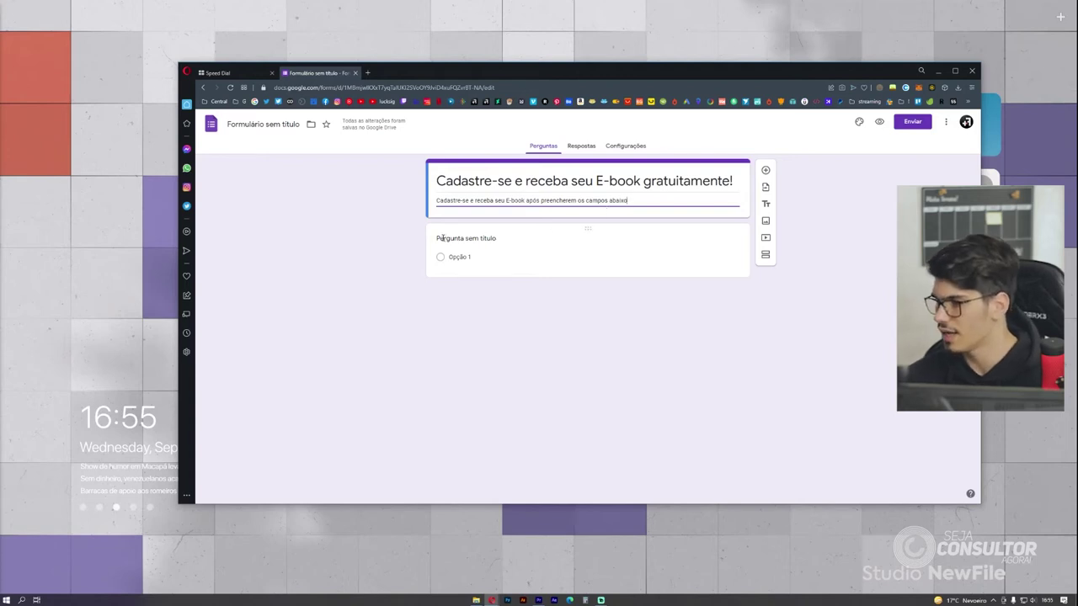
- Turn the untitled question into a required short-answer question titled "E-mail"
click(472, 241)
drag(511, 245, 441, 246)
key(BackSpace)
key(Caps_Lock)
text(E-mail)
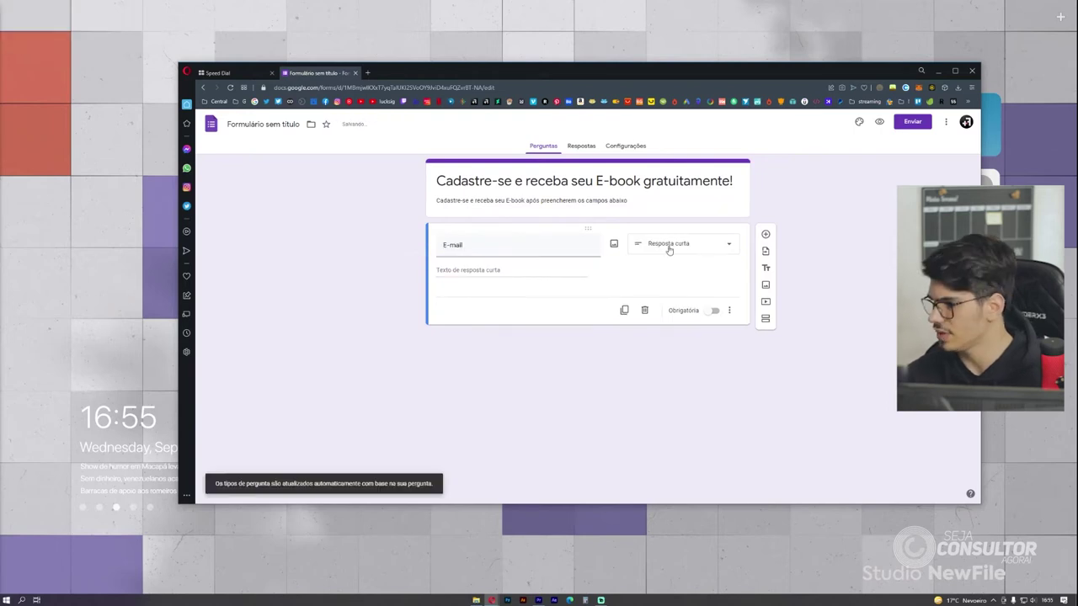
click(657, 248)
click(667, 250)
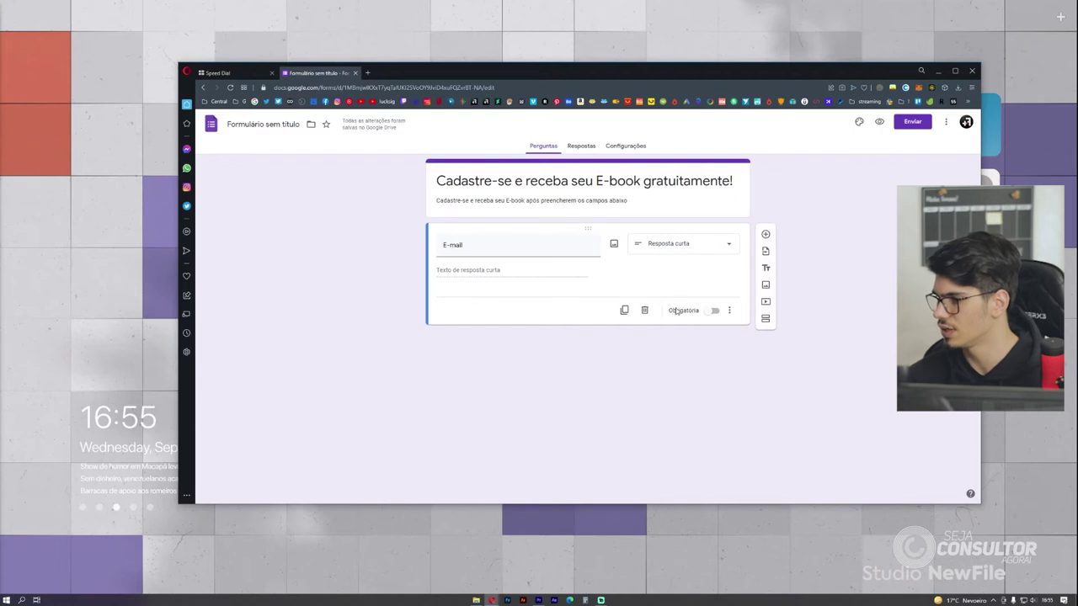
click(715, 310)
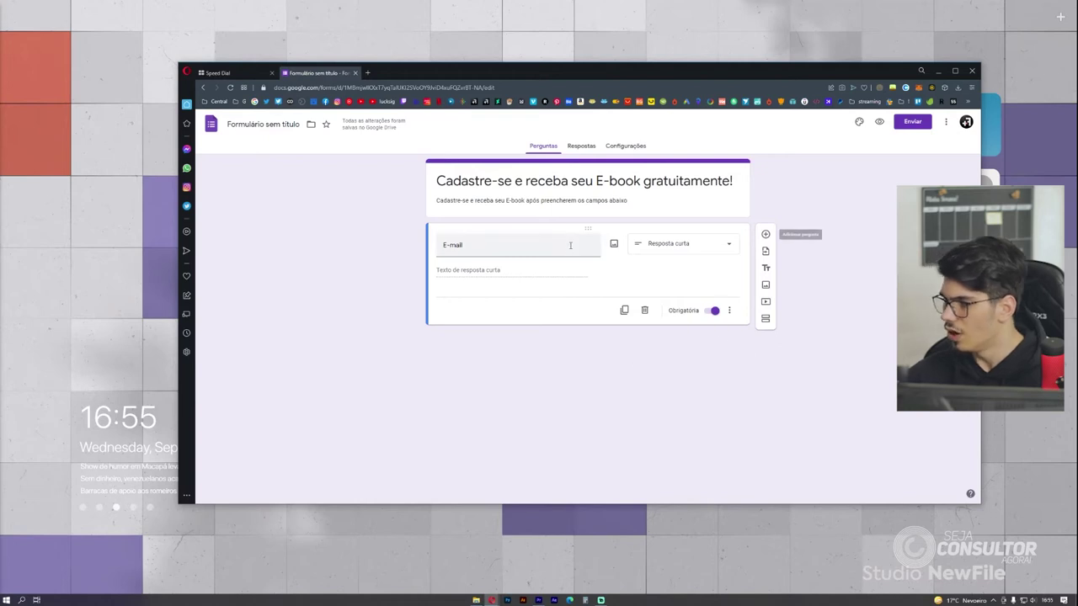
- Add a second question titled "Idade" and set its type to "Caixas de seleção"
click(767, 235)
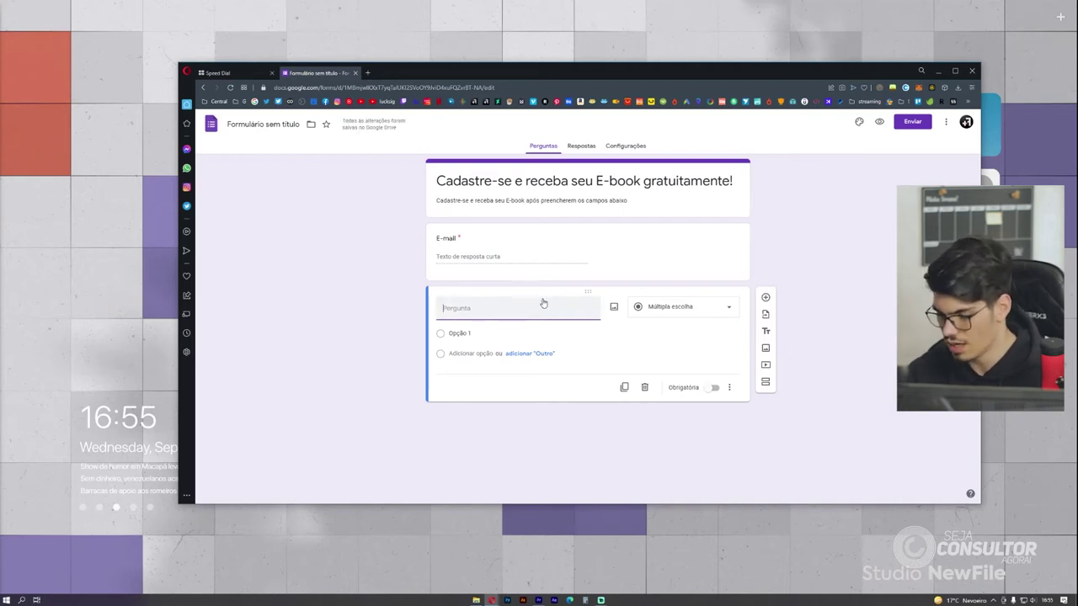
text(Idade)
click(665, 307)
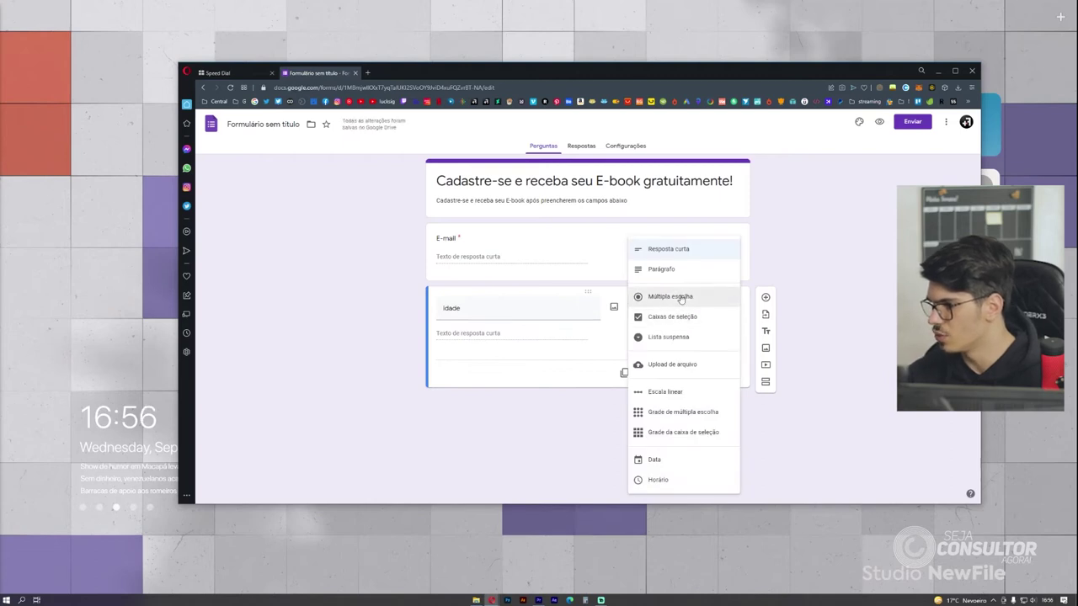
click(665, 299)
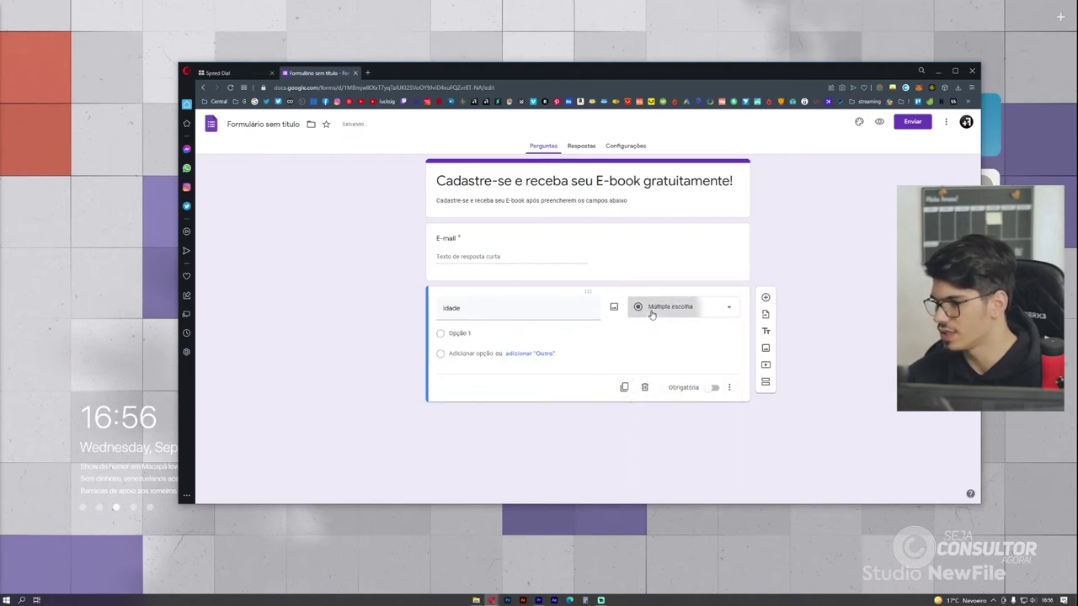
click(667, 307)
click(671, 251)
click(665, 309)
click(669, 298)
click(665, 308)
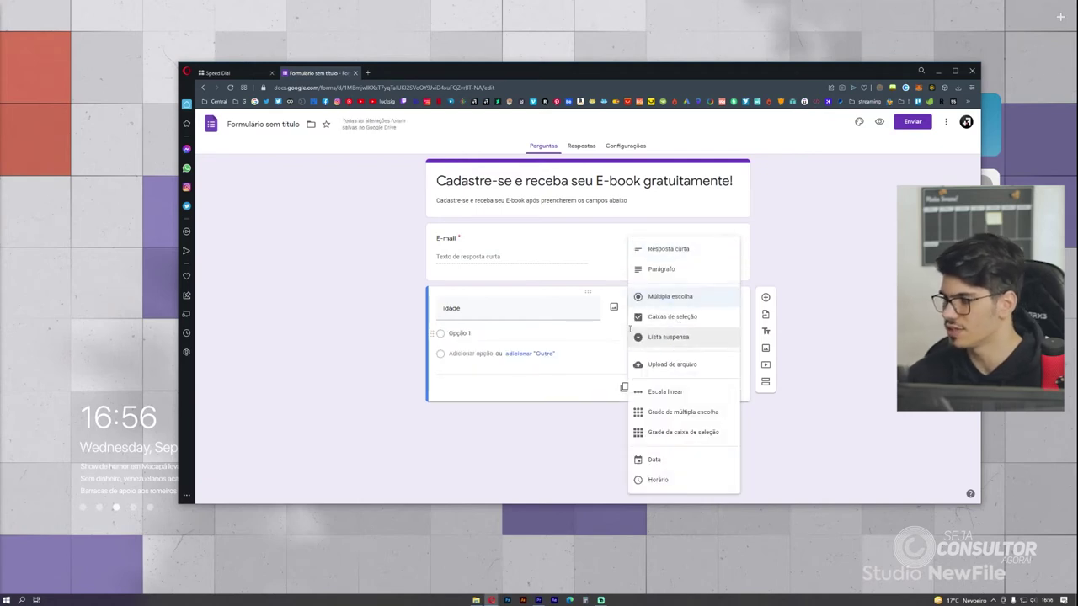
click(672, 317)
- Give the age question the options "18 - 30", "30 - 50", "50 - 80", "mais de 80" and "menos de 18"
click(460, 334)
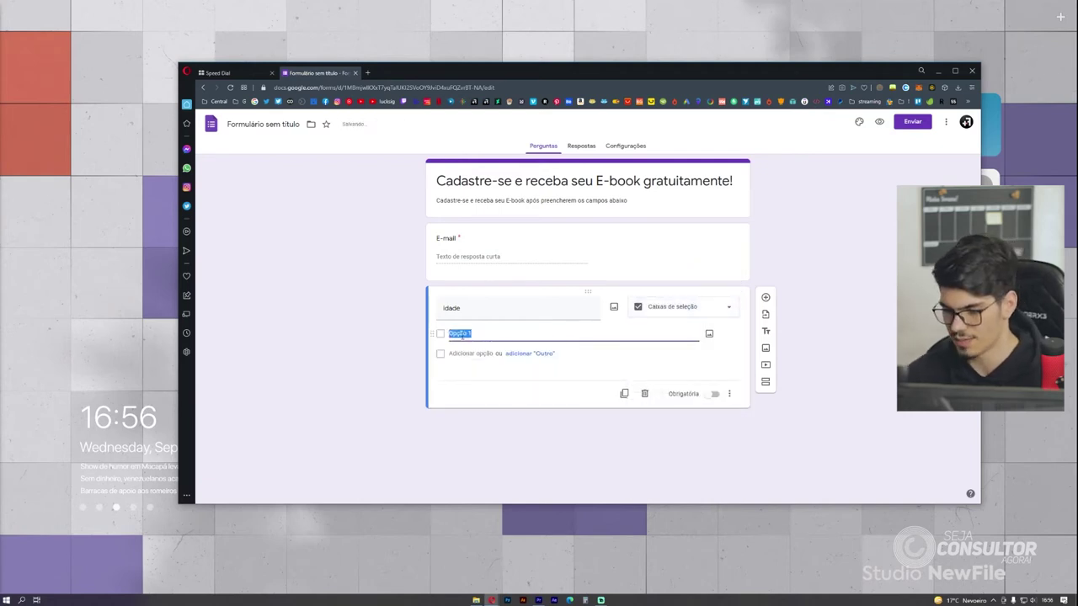
text(18 - 30)
click(486, 354)
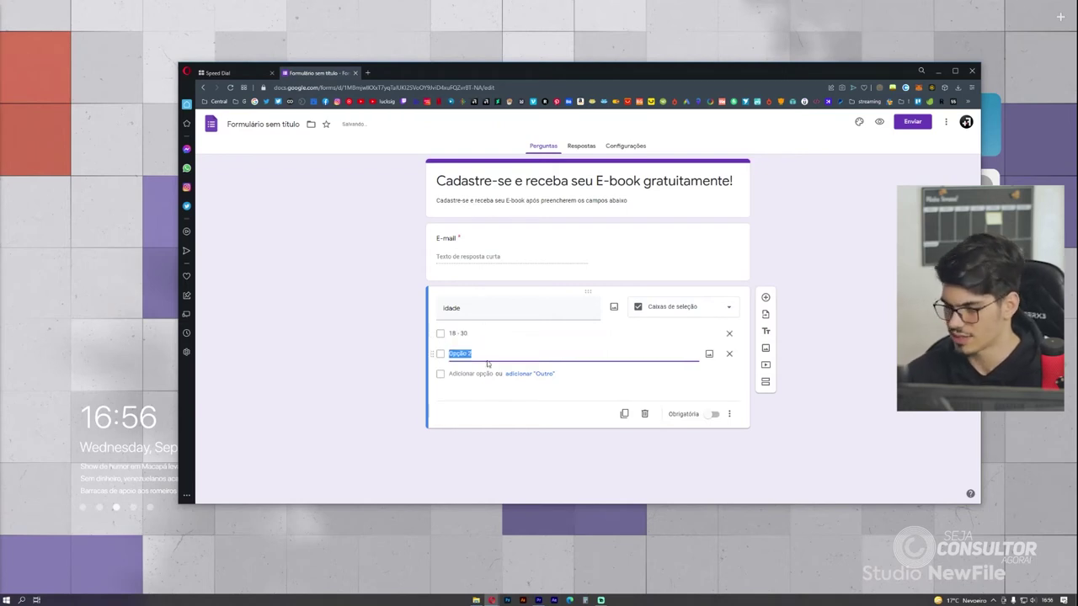
text(30)
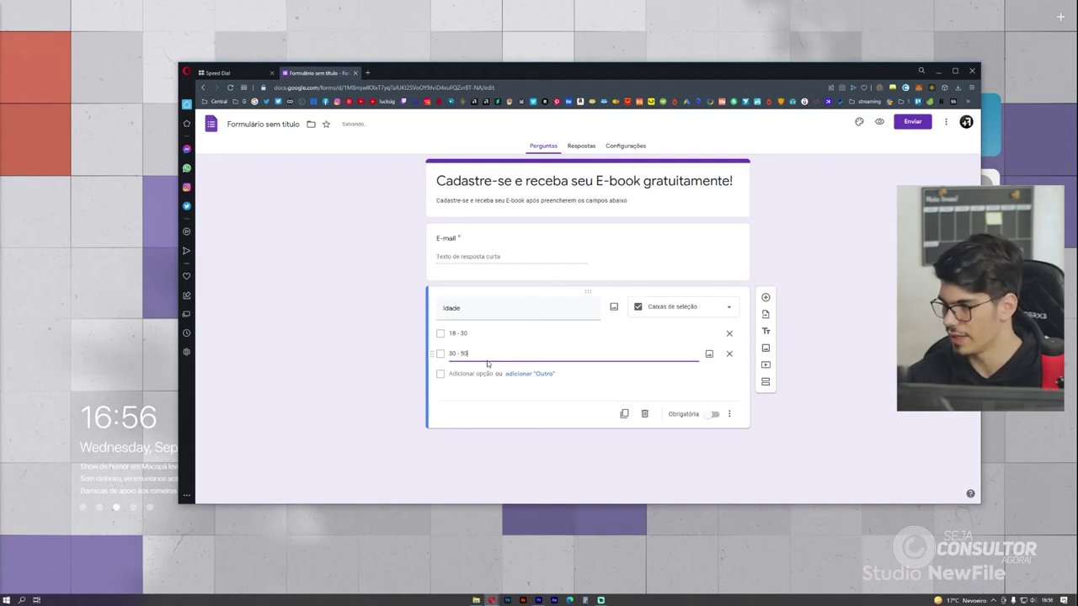
text( - 50)
key(Return)
text(50 - 80)
key(Return)
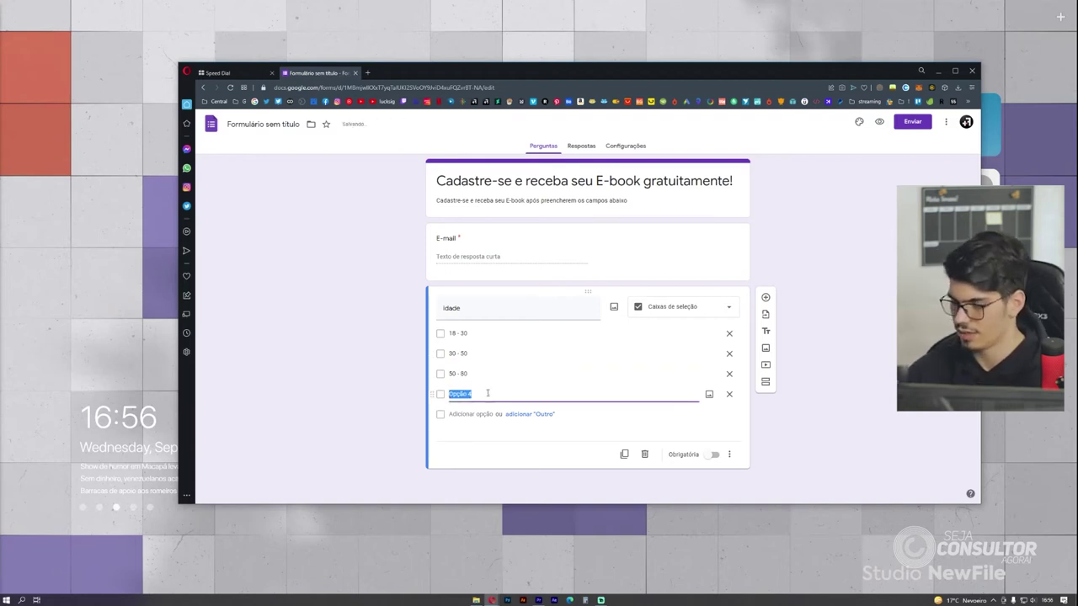
text(mais de 80)
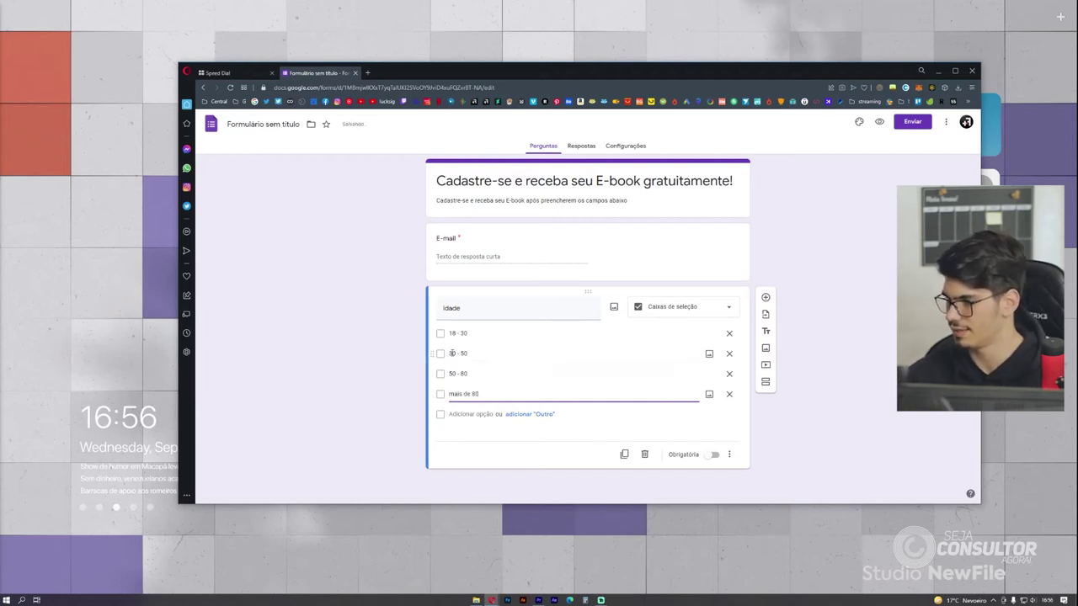
key(Return)
text(men)
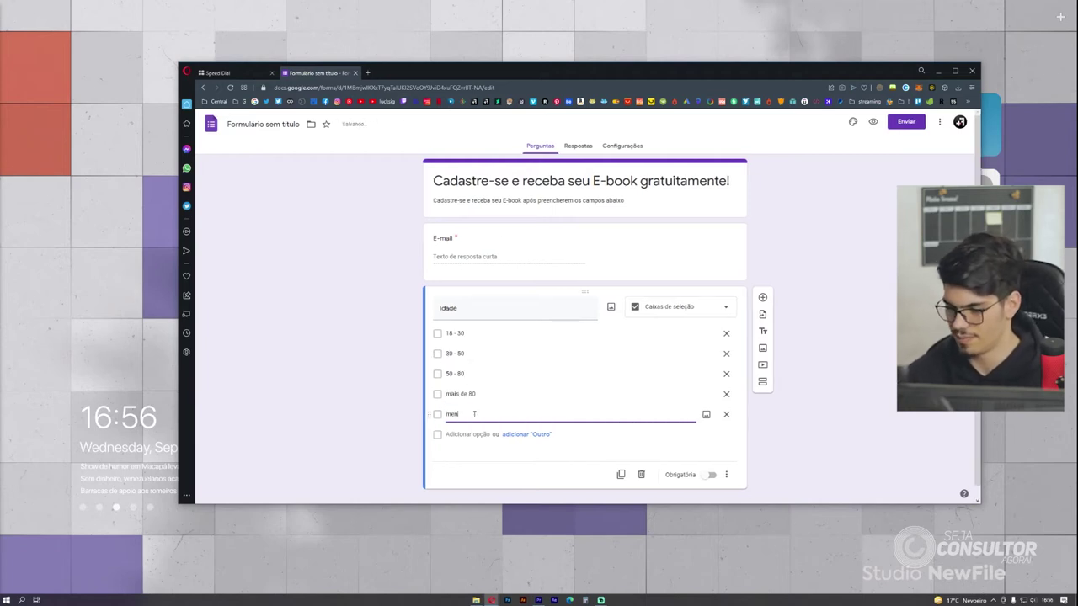
text(os de 18)
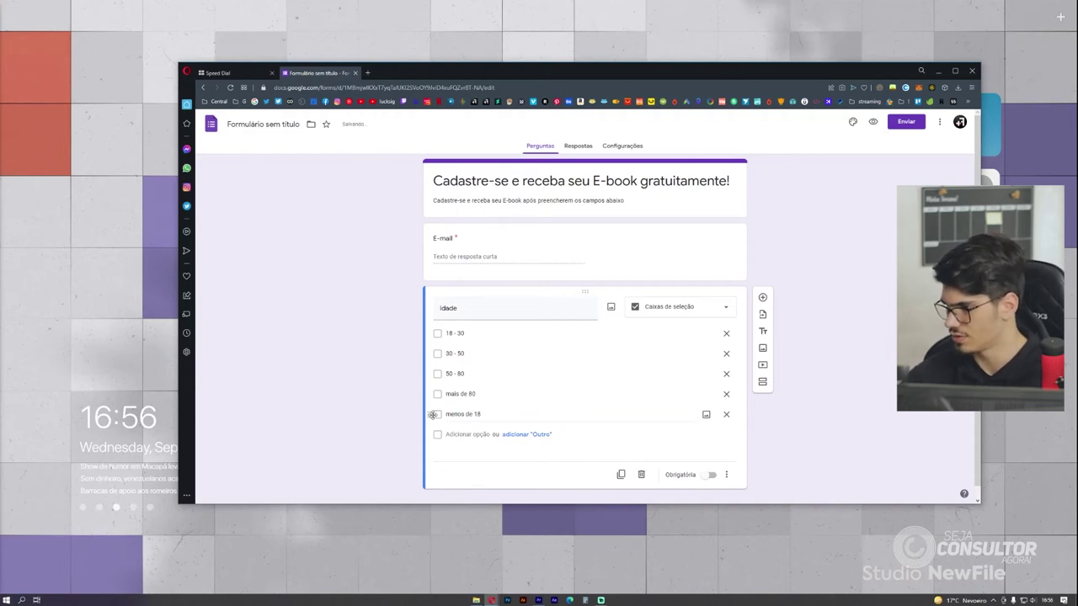
- Move the option "menos de 18" to the start of the list and retitle the question "qual é a sua idade?"
drag(428, 414, 426, 325)
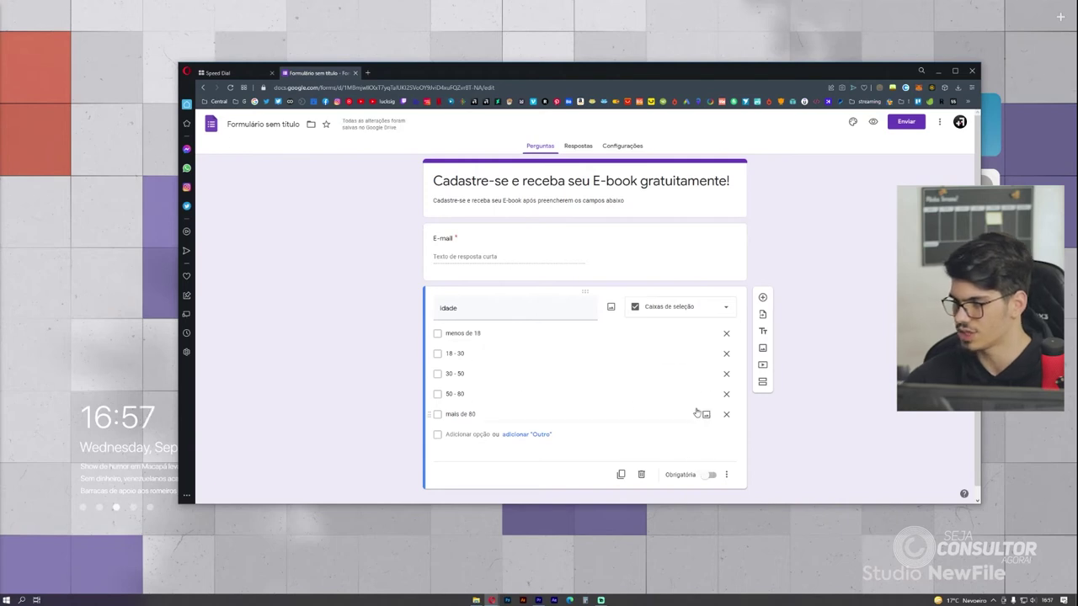
click(442, 309)
text(qual é)
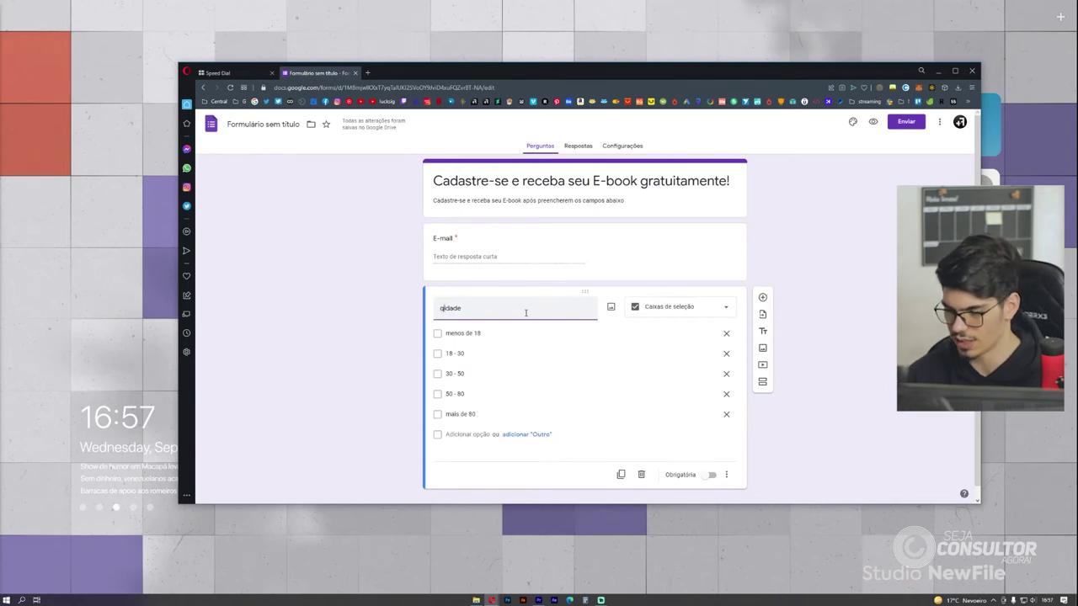
text( a )
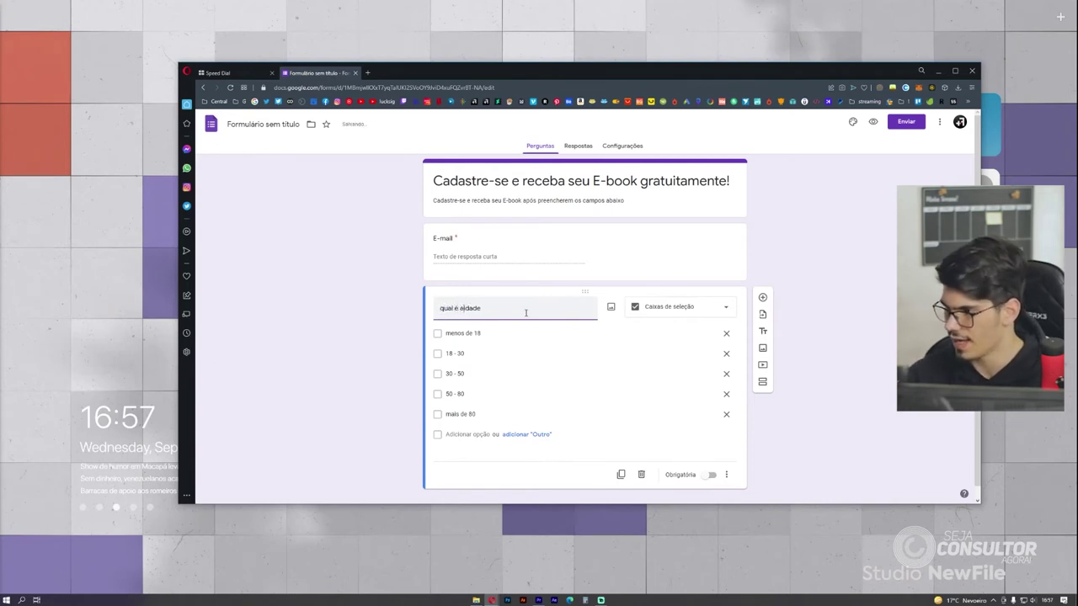
text(sua idade?)
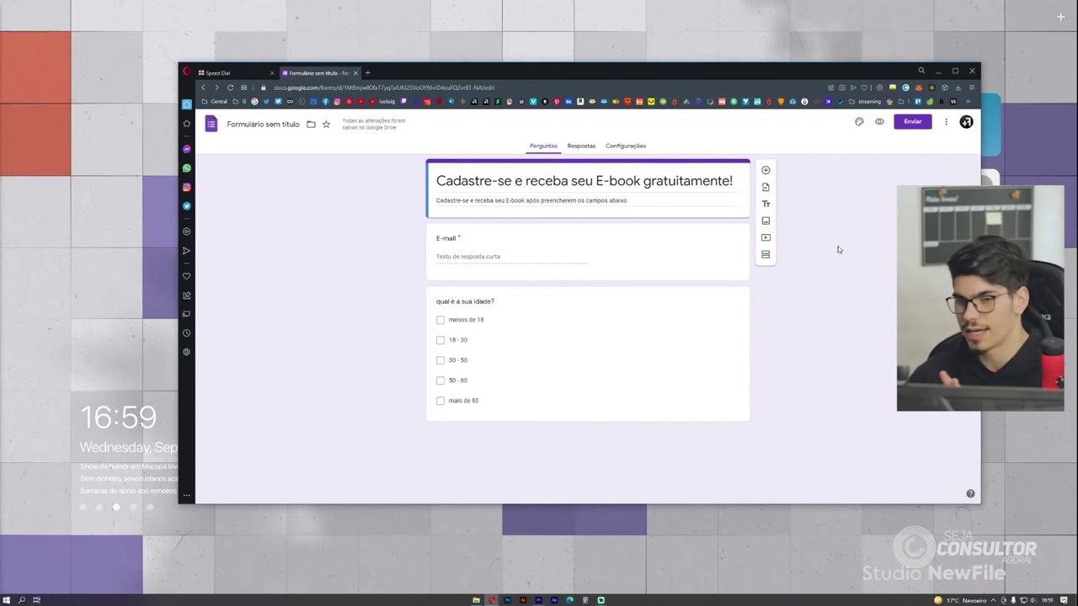
- Check the form's responses and return to its questions
click(521, 251)
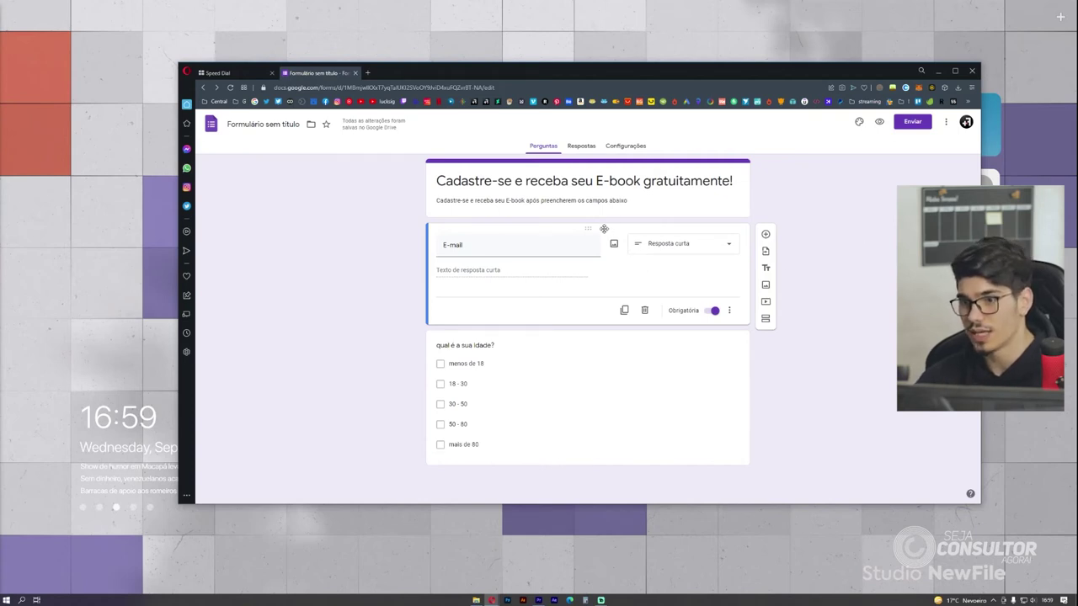
click(581, 147)
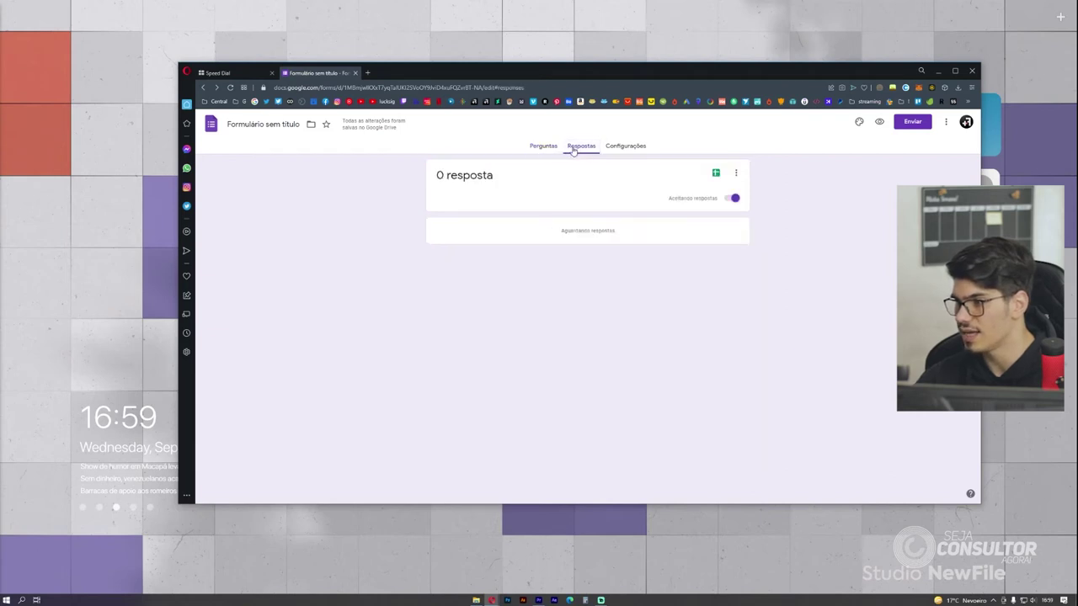
click(555, 147)
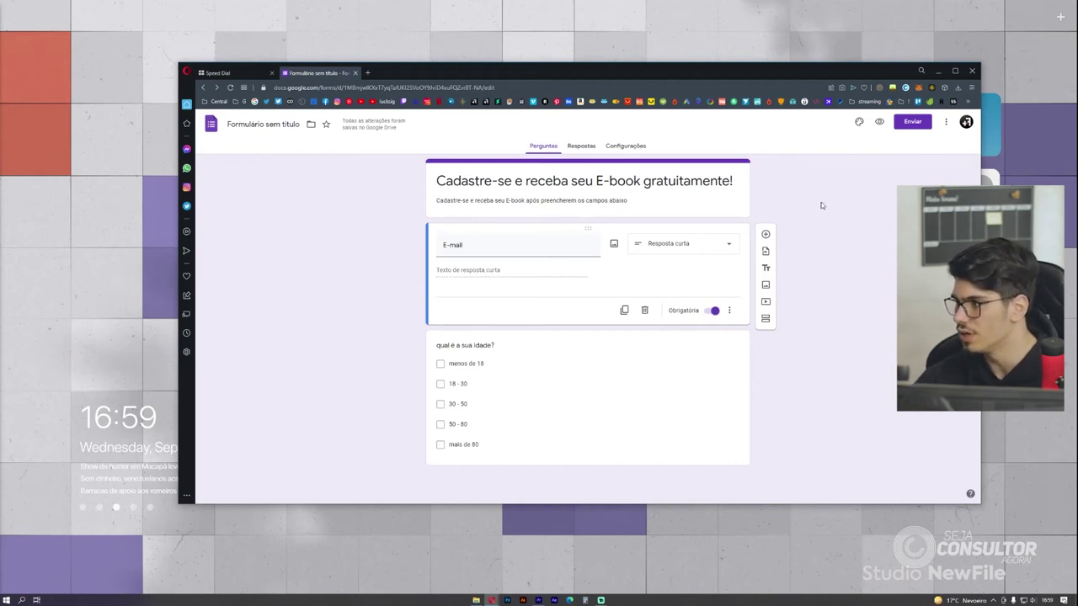
- Examine the options for sending the form by e-mail, including "Coletar e-mails", and close them without sending
click(913, 121)
click(497, 235)
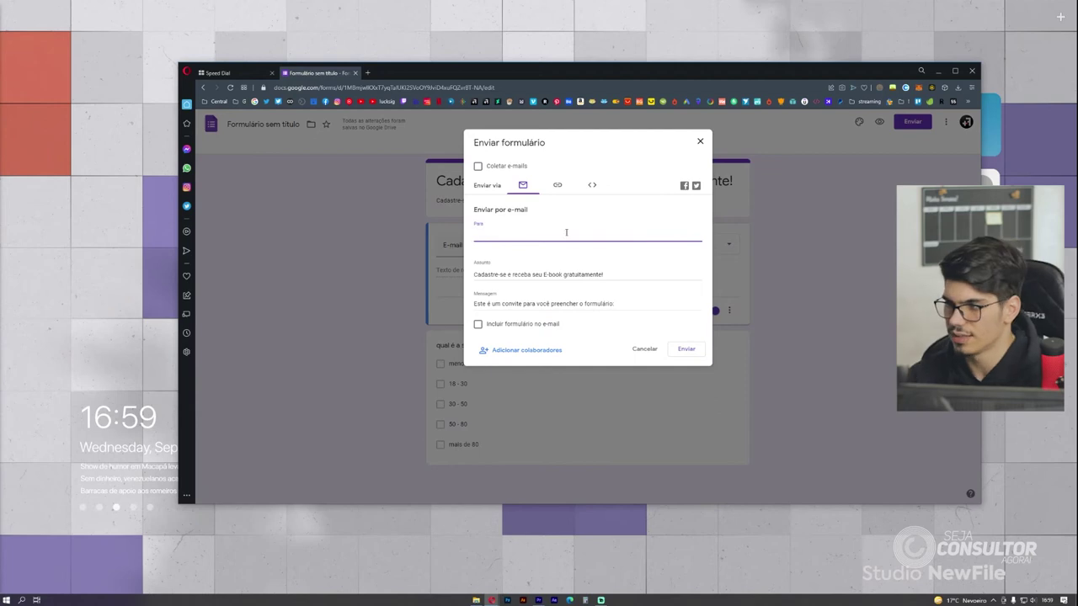
click(479, 166)
click(492, 234)
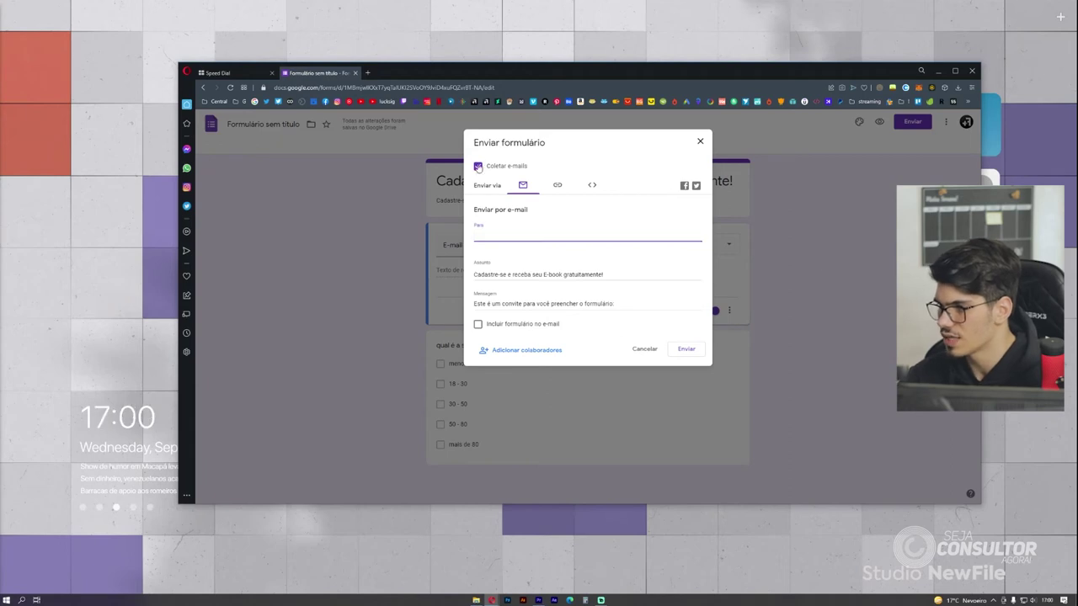
click(699, 141)
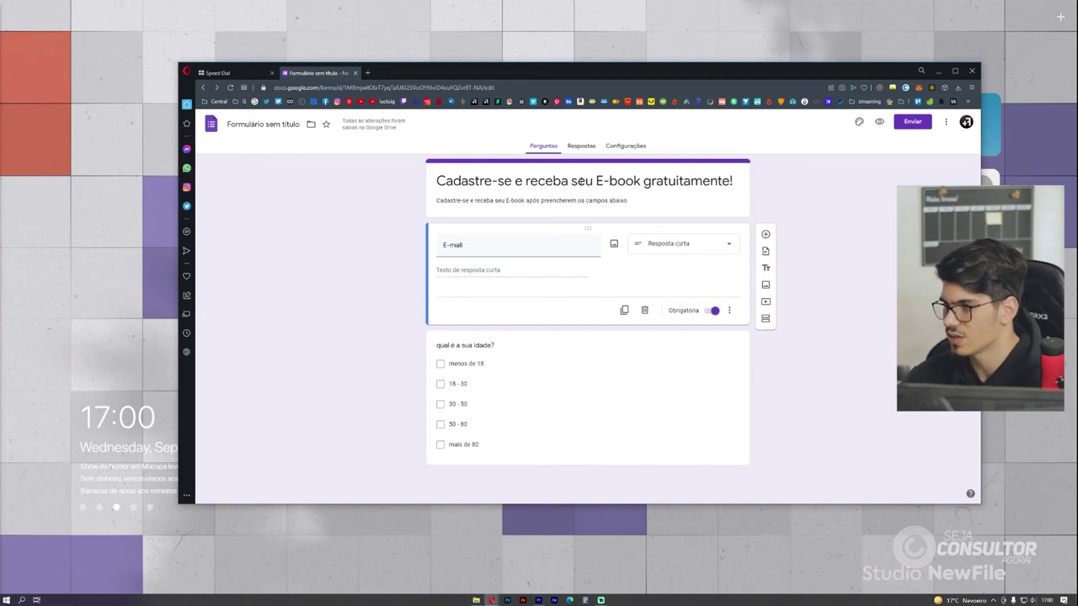
- Move the "E-mail" question below the age question
drag(588, 228, 588, 371)
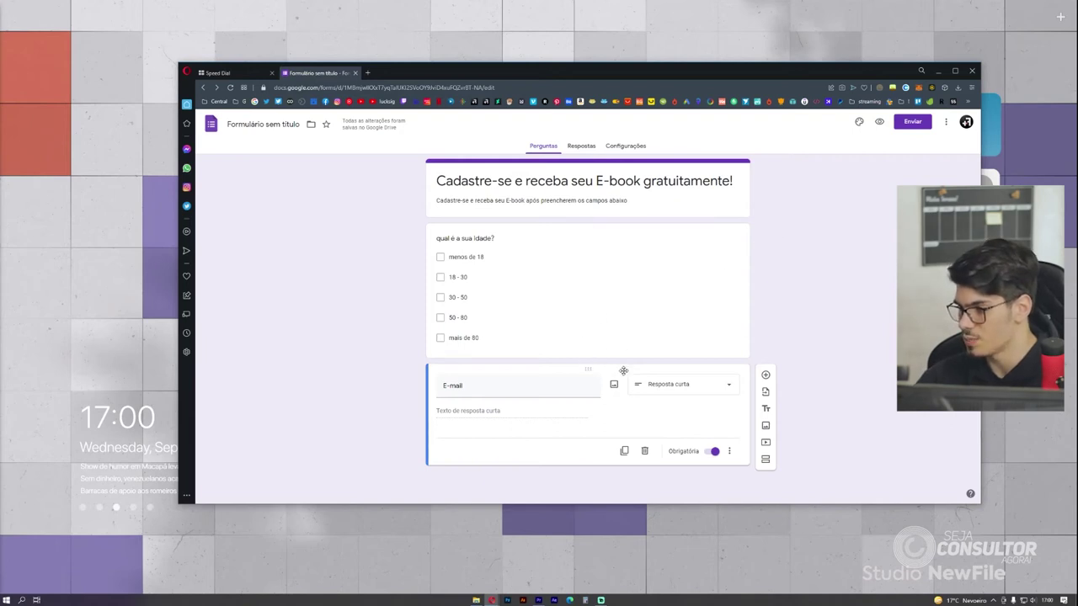
- Open the form's theme options and set the theme colour to indigo after trying light blue and orange-red
click(859, 122)
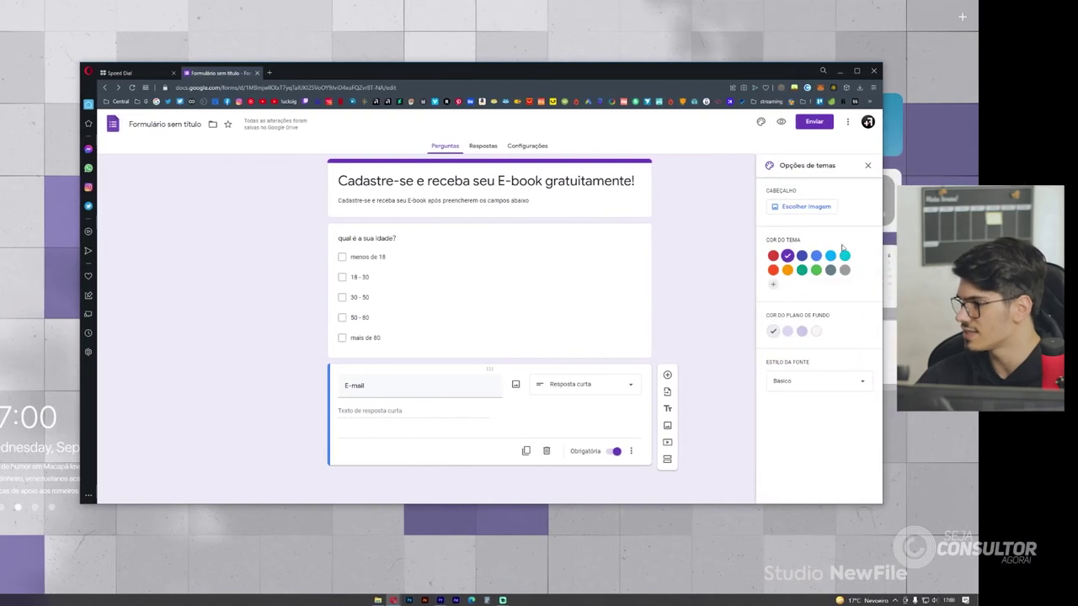
click(802, 256)
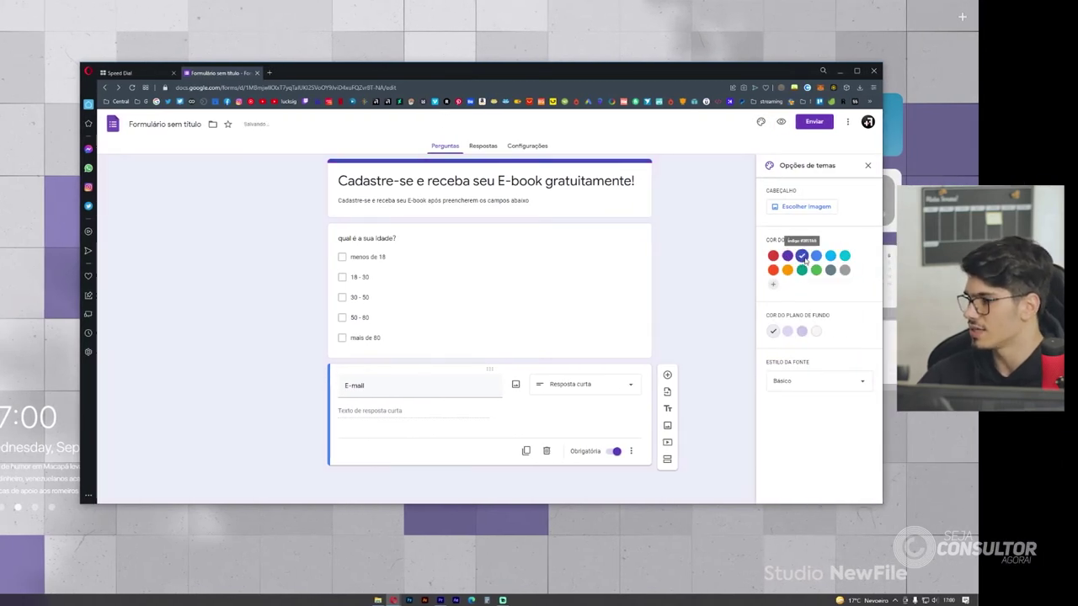
click(830, 256)
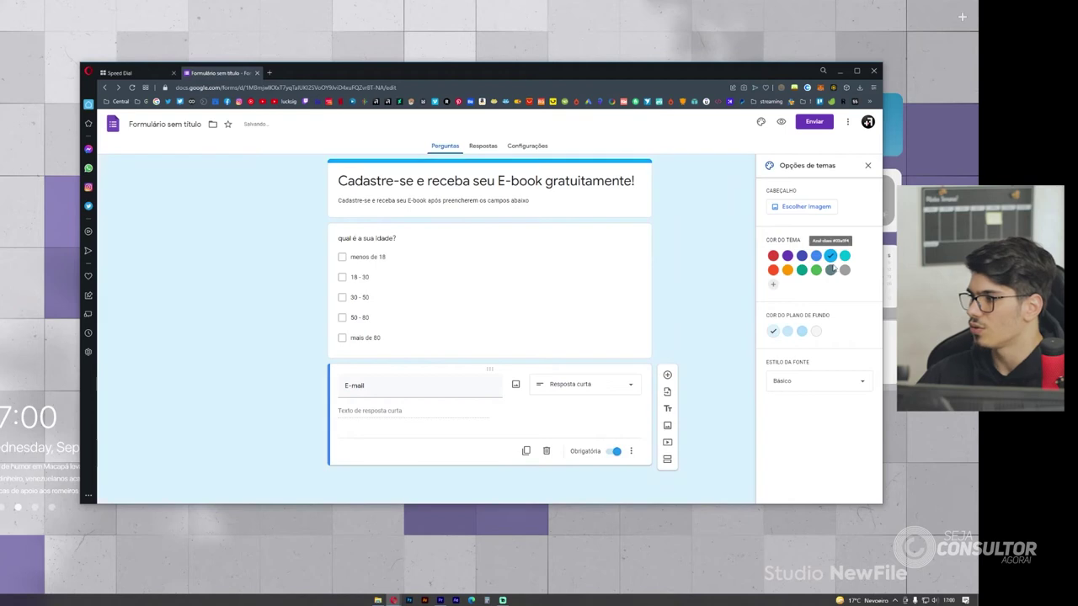
click(802, 269)
click(787, 270)
click(773, 269)
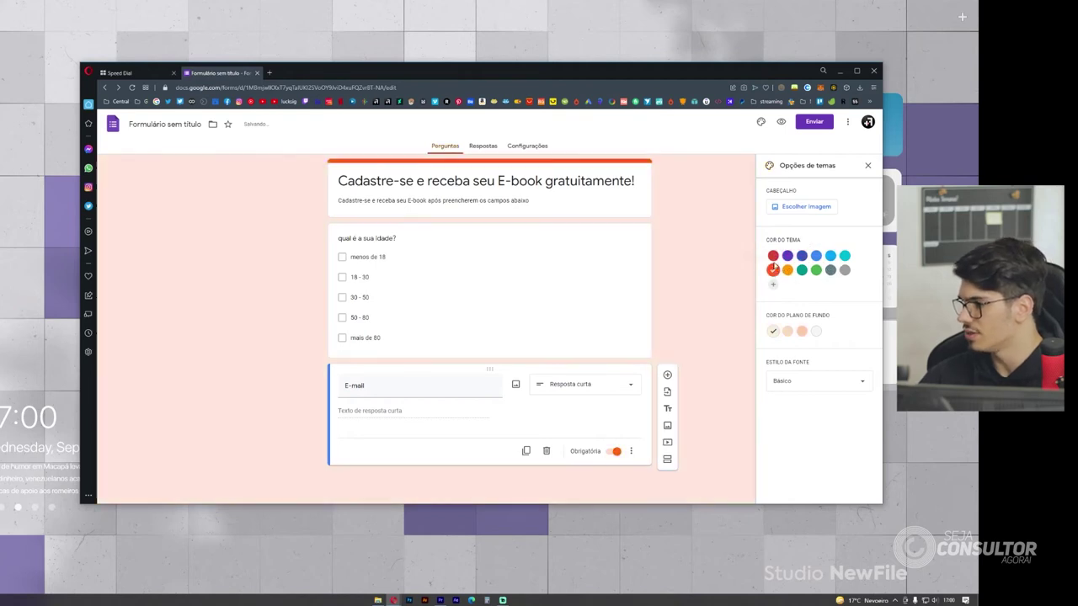
click(802, 256)
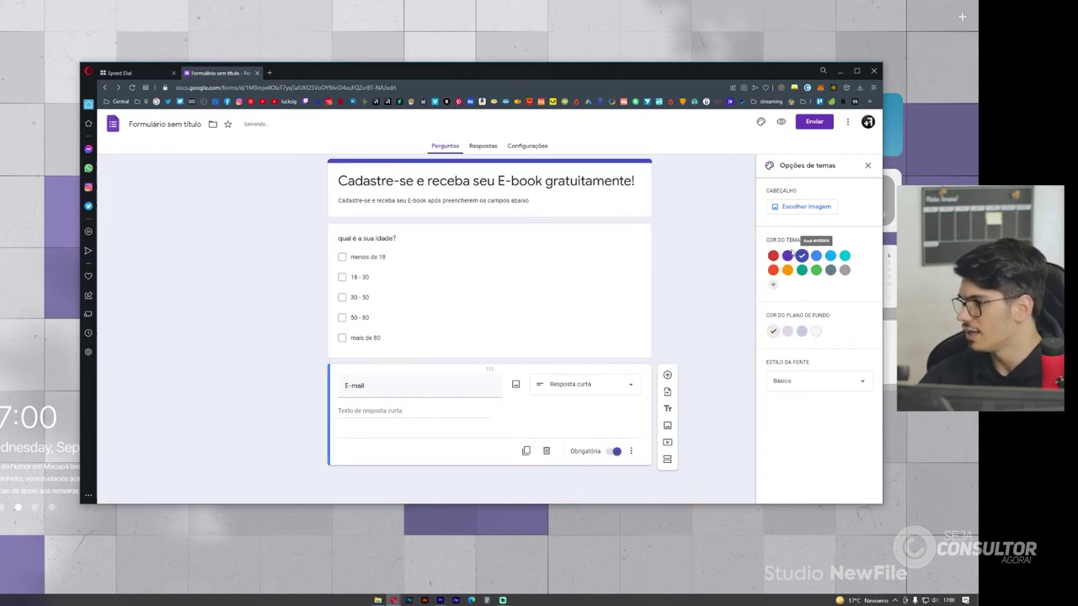
- Insert the teal starry-sky picture from the "Trabalho e escola" themes as the form's header image
click(797, 209)
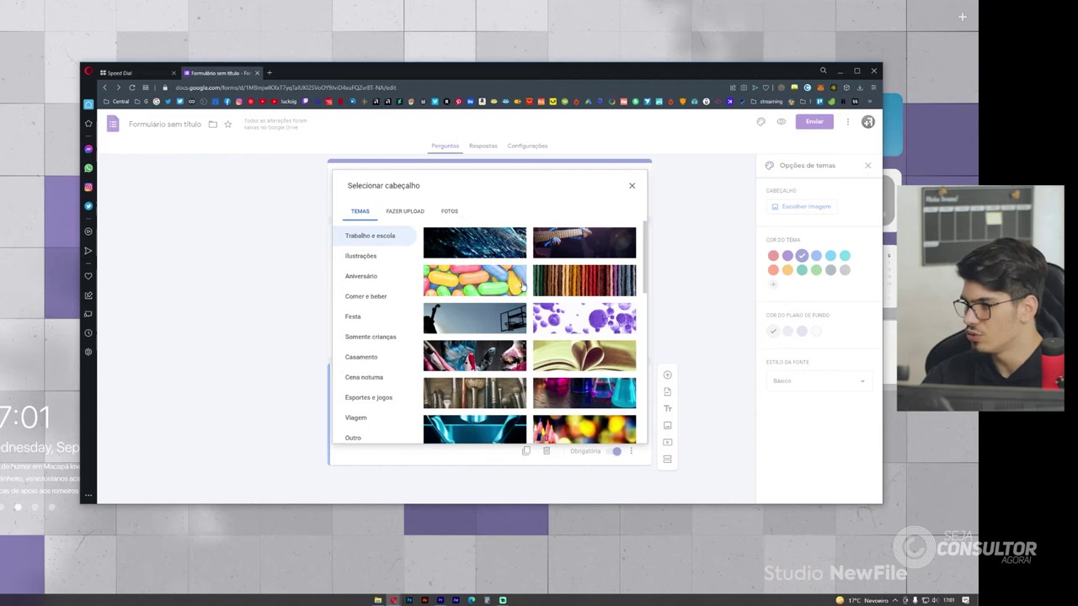
scroll(573, 318, down, 10)
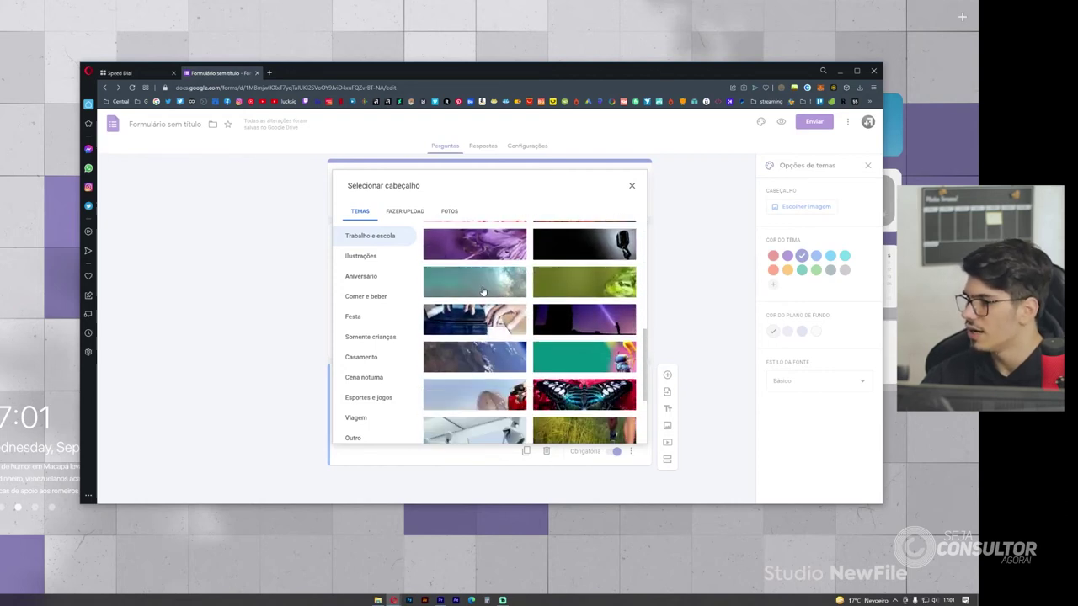
click(497, 283)
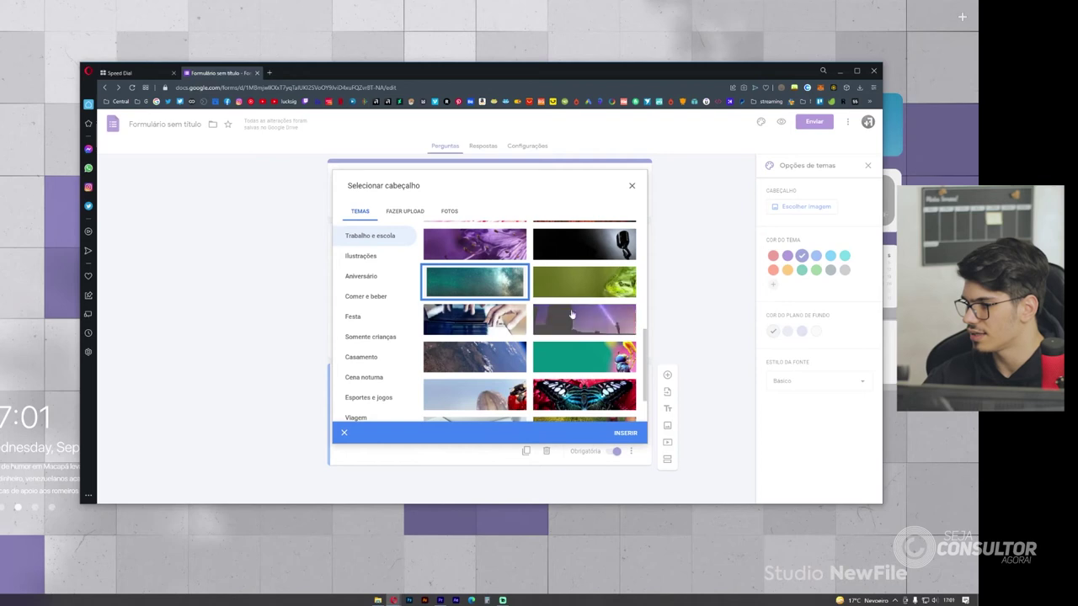
click(624, 433)
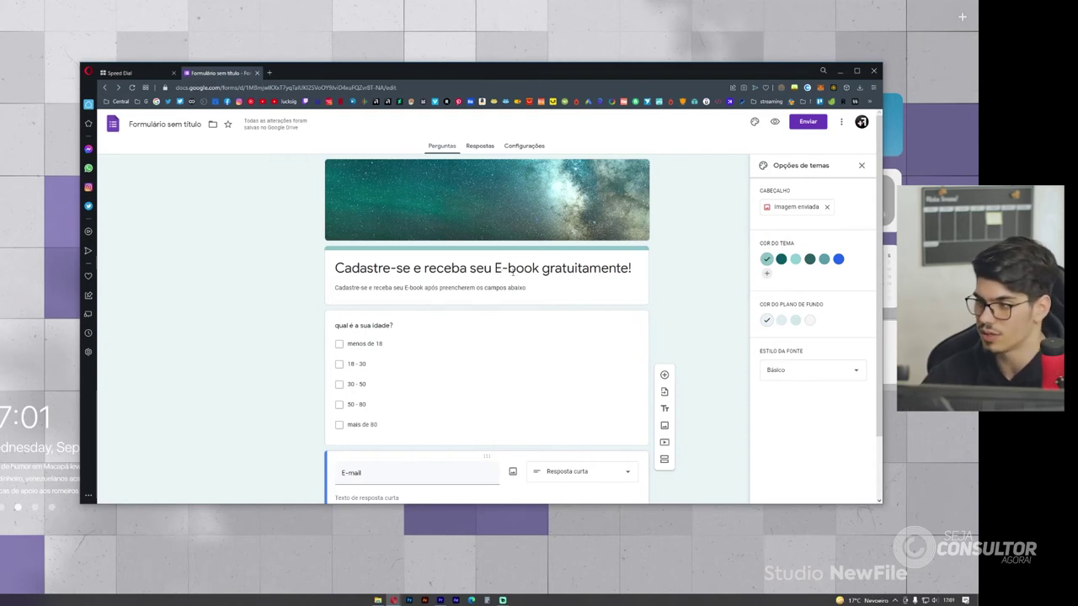
- Examine the header image's upload option and the theme pictures, and close the selection without changing the header
click(788, 210)
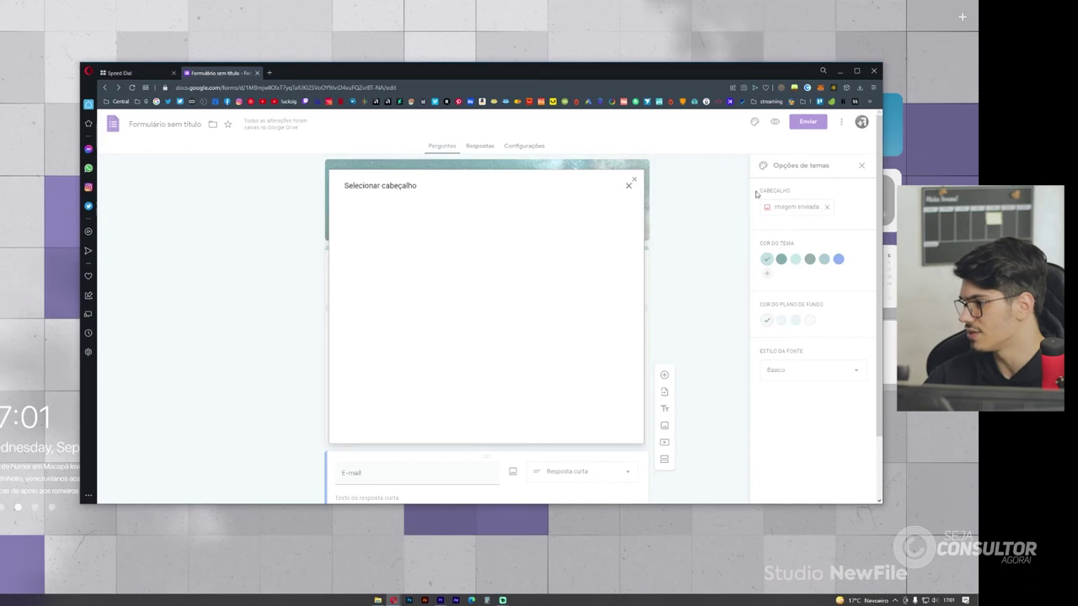
click(399, 213)
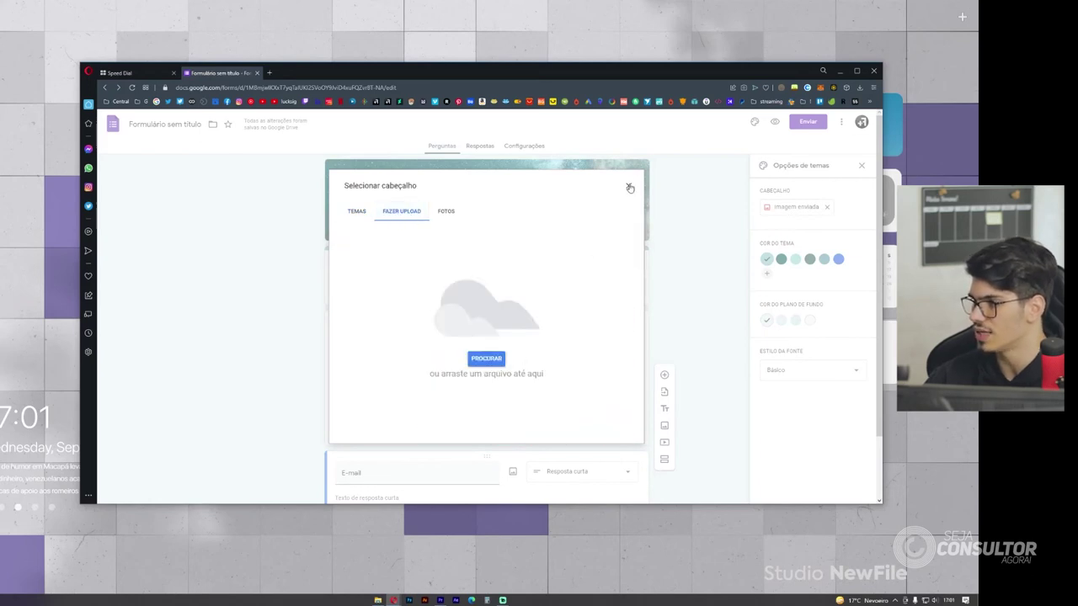
click(354, 212)
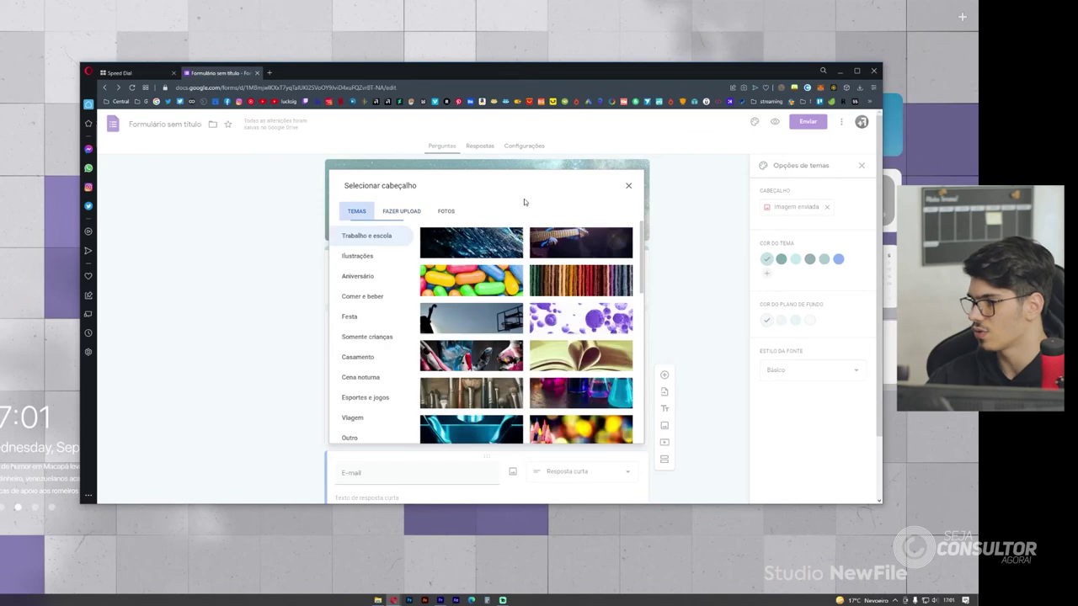
click(629, 187)
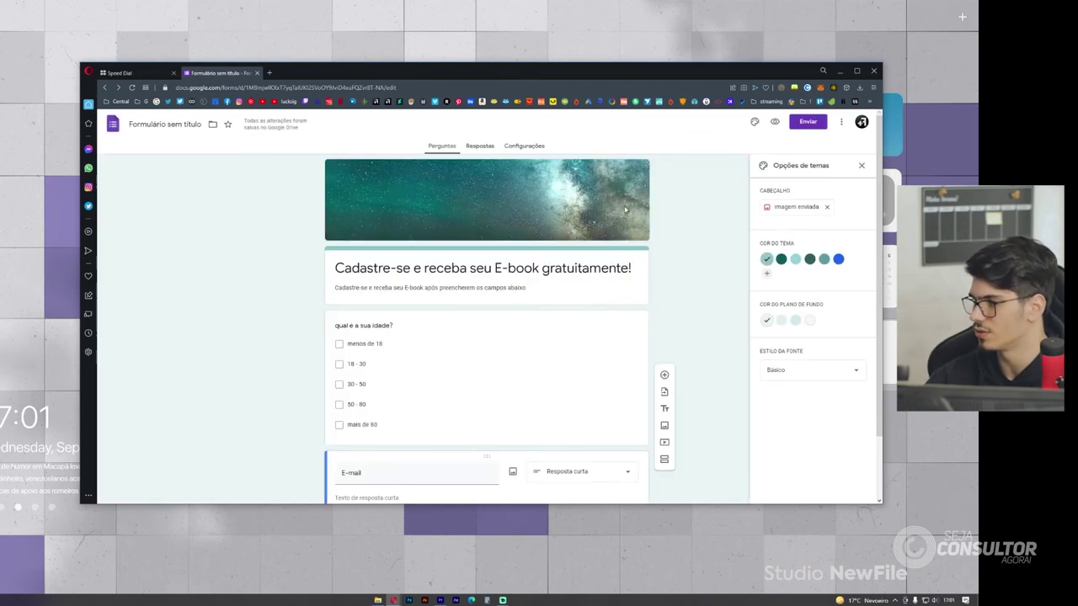
- Try the font style "Divertido" for the form and return it to "Básico"
click(797, 372)
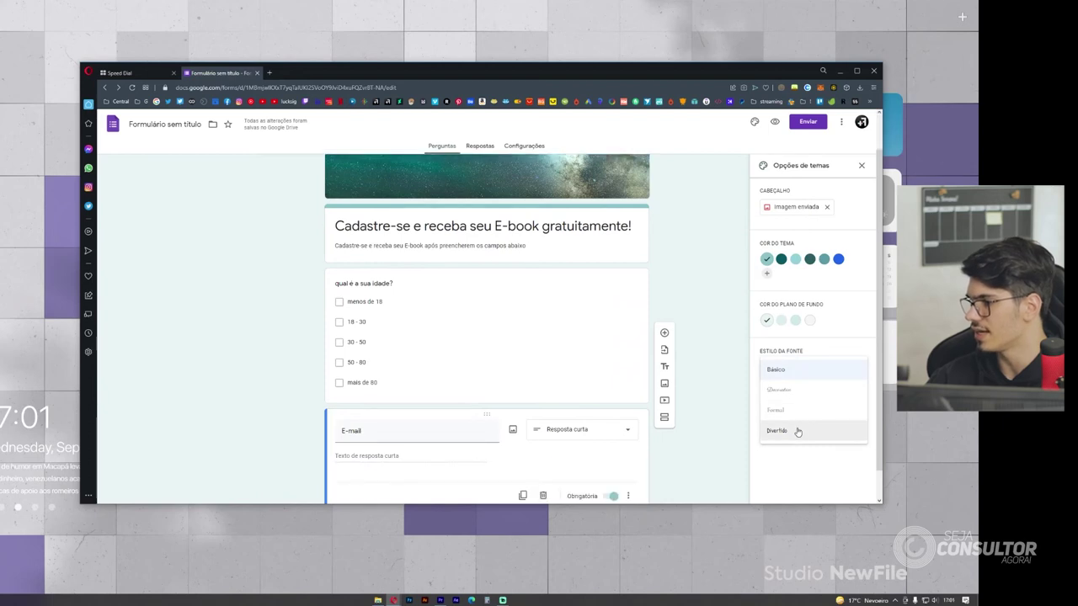
click(797, 432)
click(805, 380)
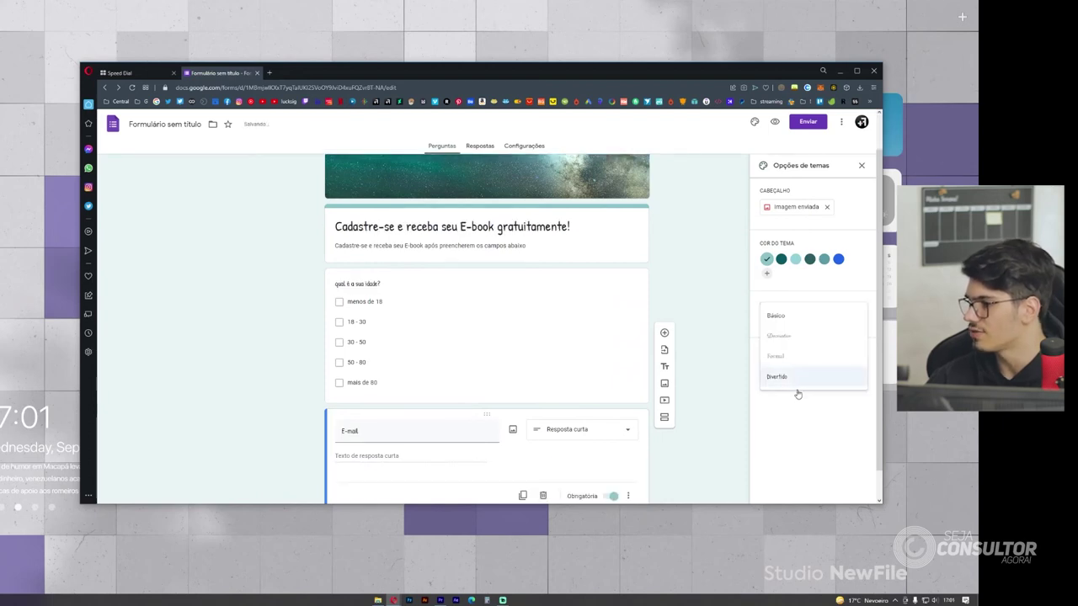
click(776, 315)
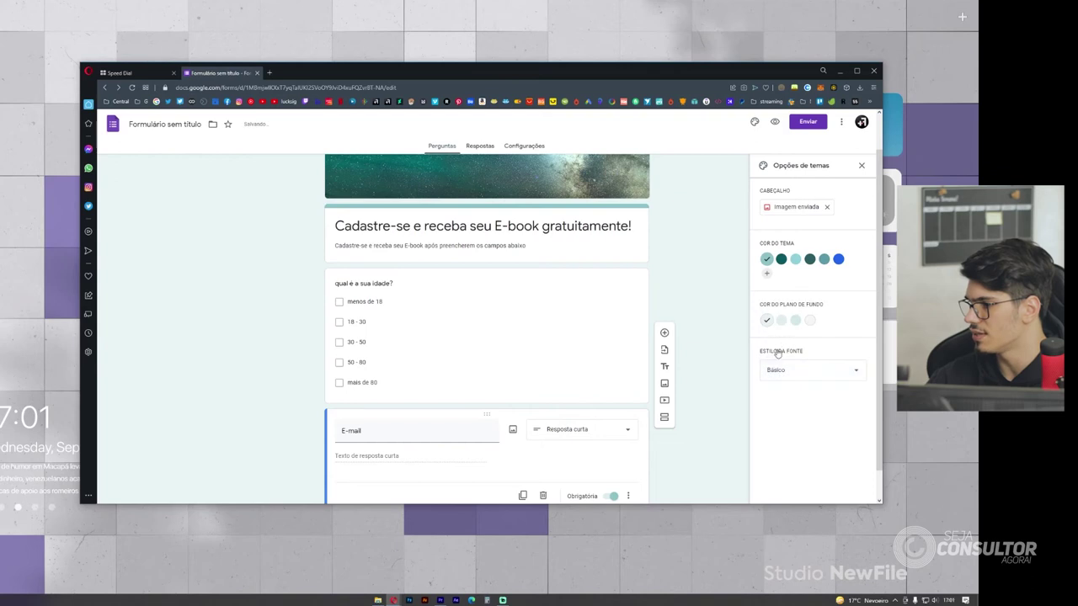
- Set the form's background to the second light-teal shade after trying the neutral one, and close the theme options
click(810, 320)
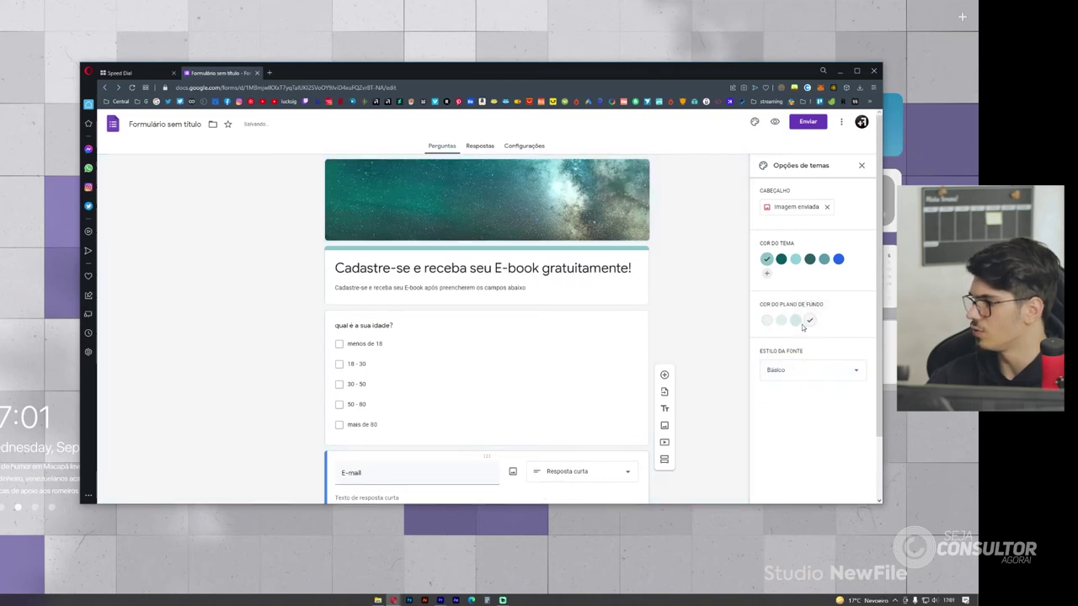
click(782, 321)
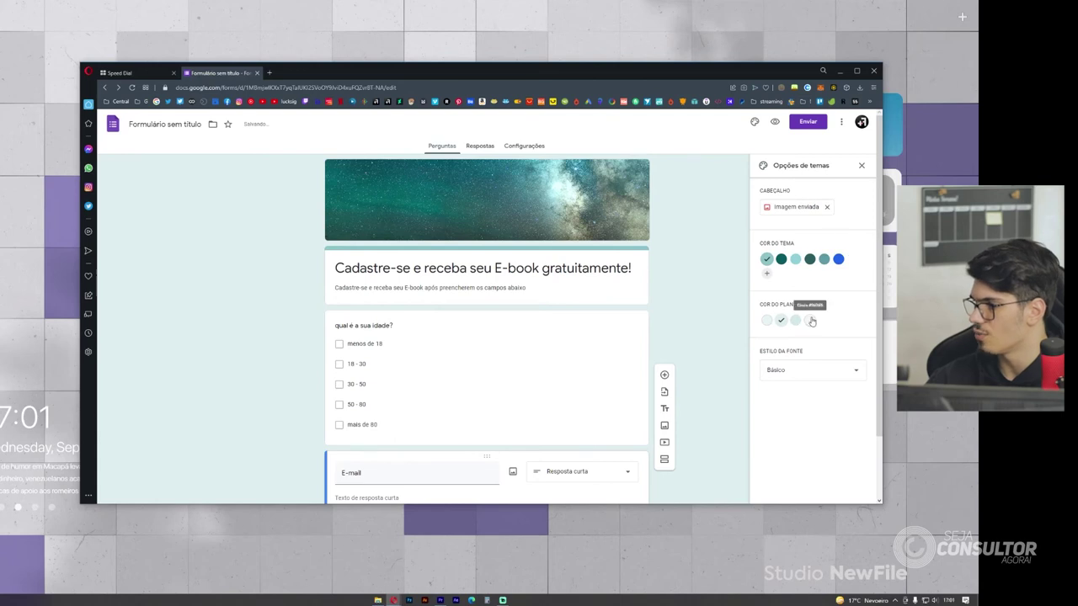
click(862, 167)
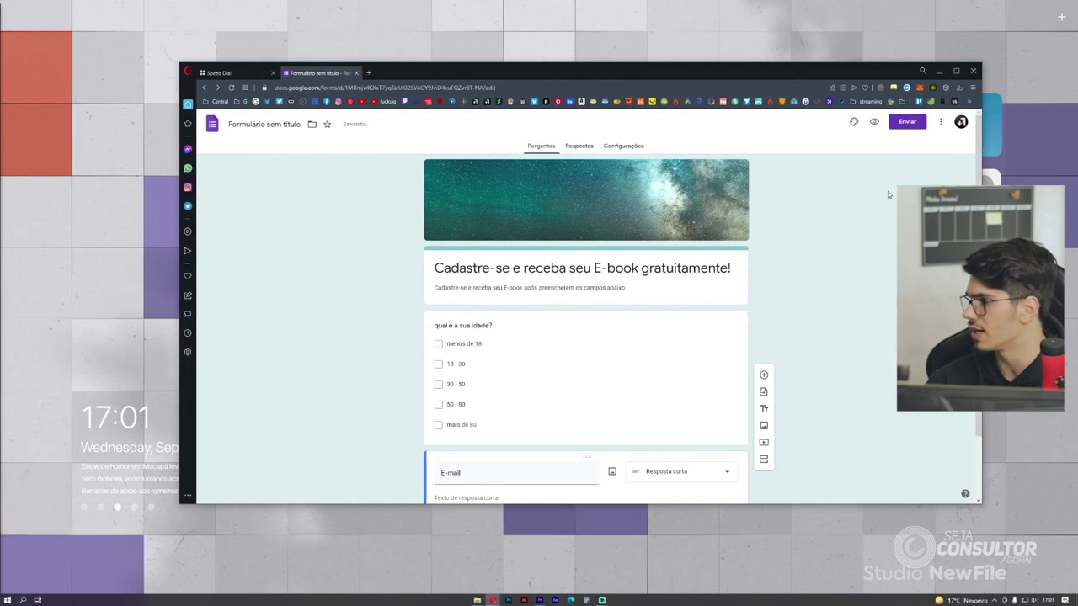
- Preview the form as a respondent and look through it from the header to the submit area
click(875, 124)
scroll(602, 230, down, 1)
scroll(601, 230, up, 1)
scroll(609, 240, down, 1)
scroll(613, 243, up, 1)
scroll(645, 263, up, 1)
scroll(571, 286, down, 1)
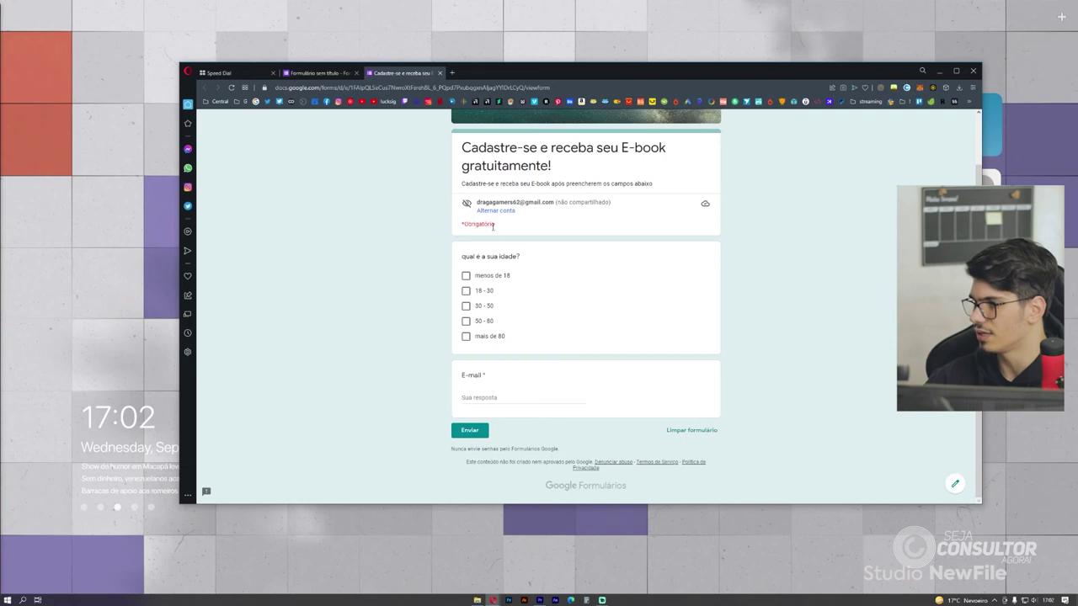
- Submit a test response with the age option "18 - 30" and the contact's e-mail in the "E-mail" field
click(468, 295)
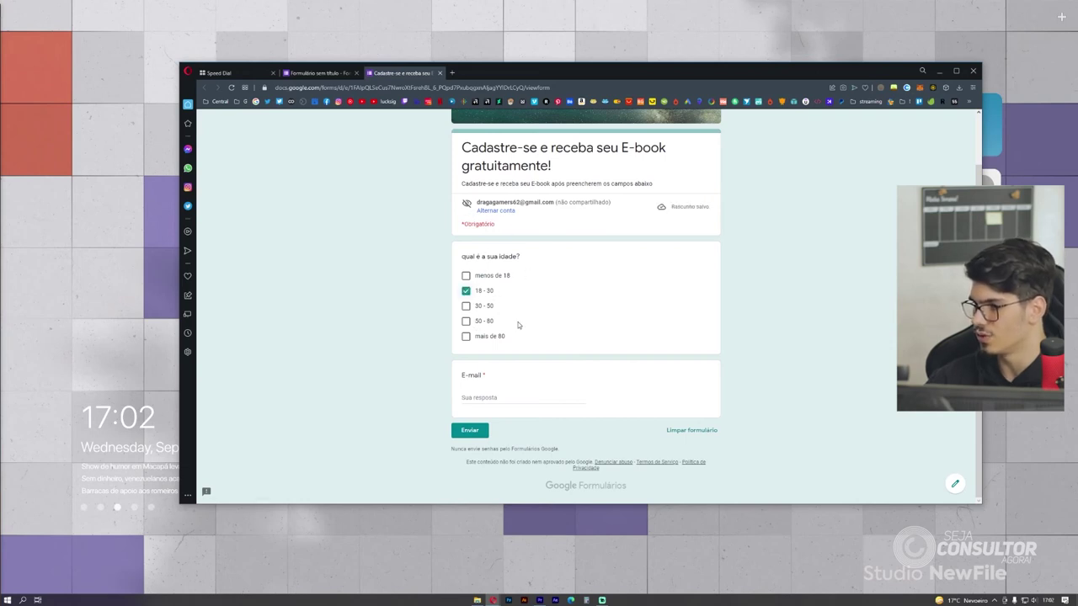
click(544, 403)
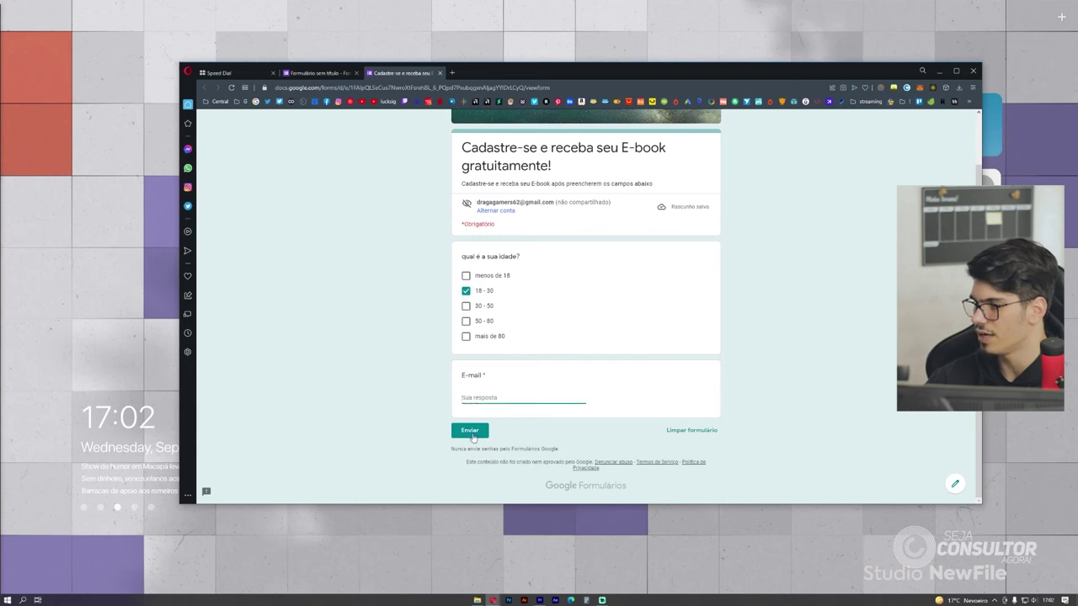
key(ctrl+v)
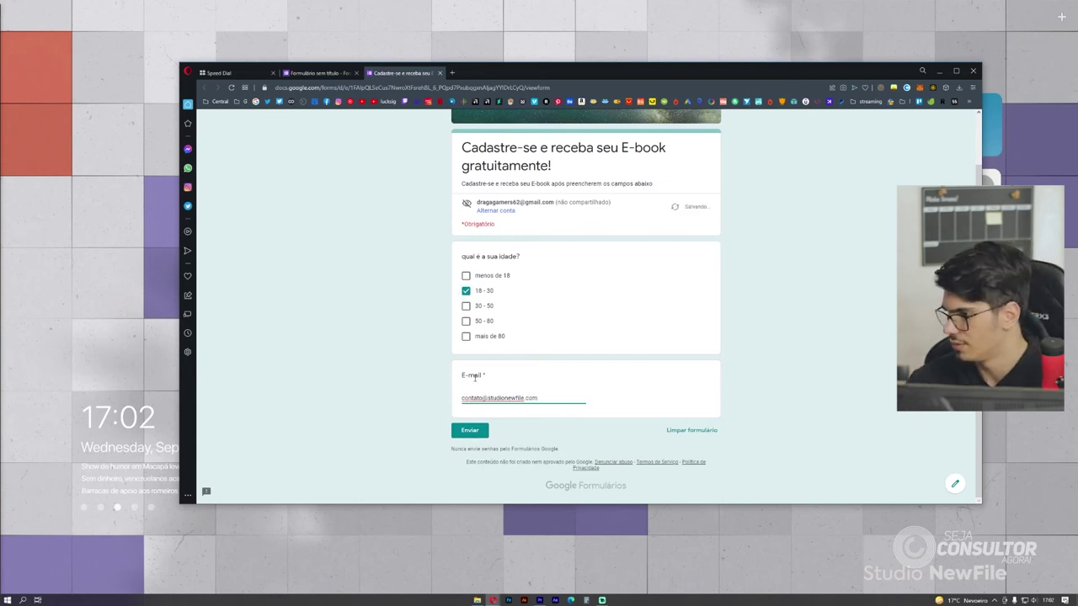
click(470, 430)
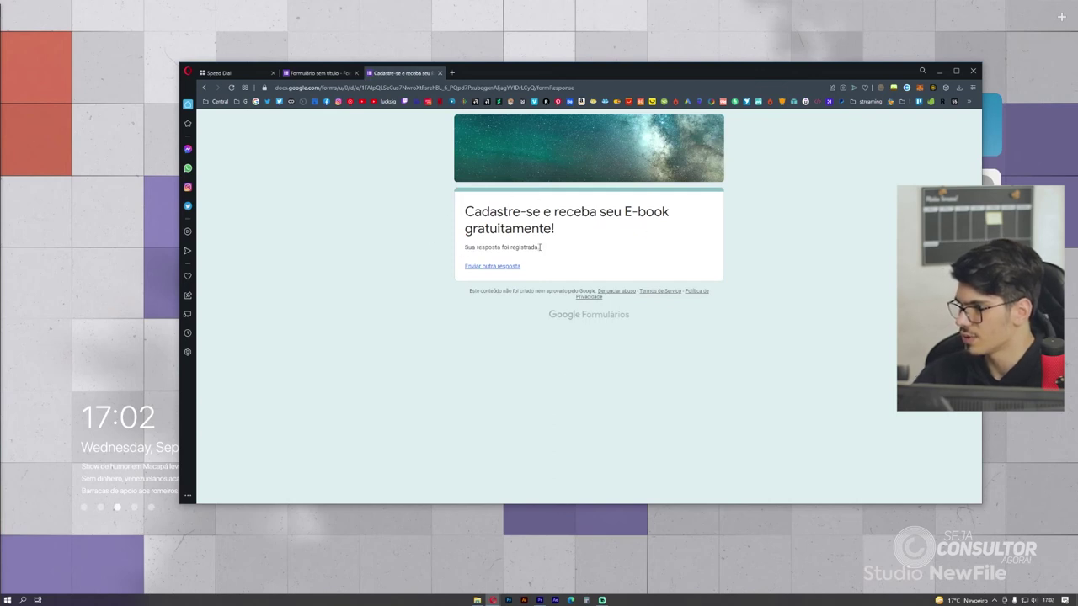
- Back in the form editor, examine the response summary and its spreadsheet and export options, closing them without applying any
click(320, 73)
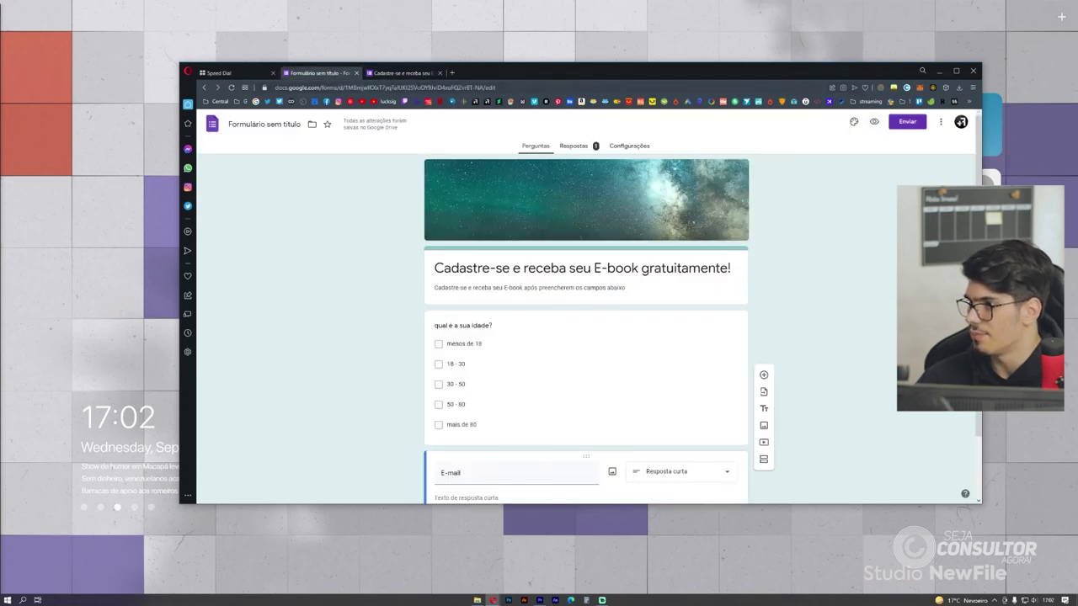
click(573, 146)
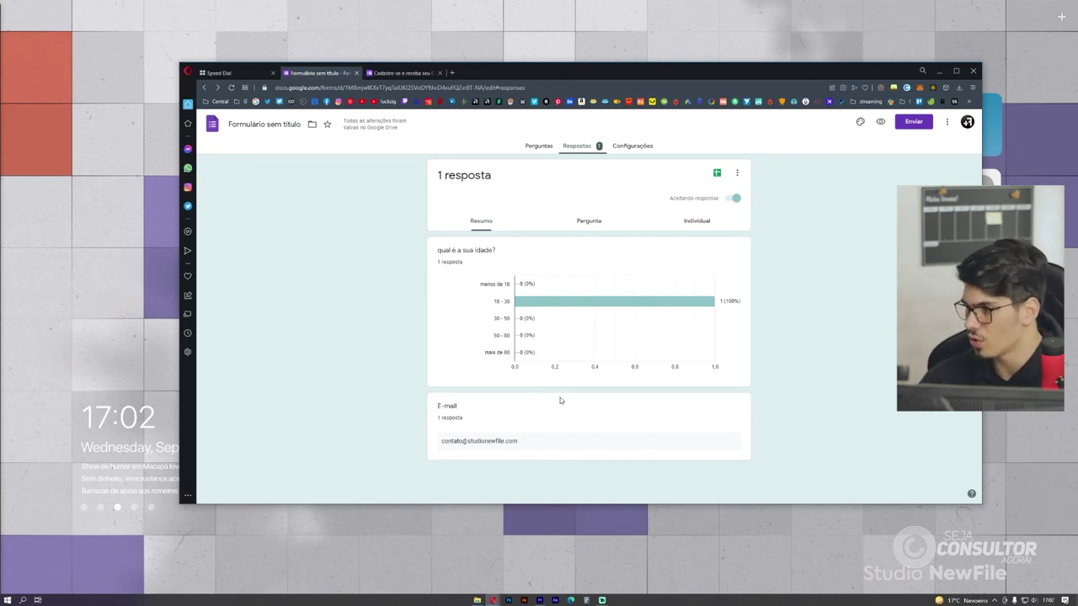
click(717, 175)
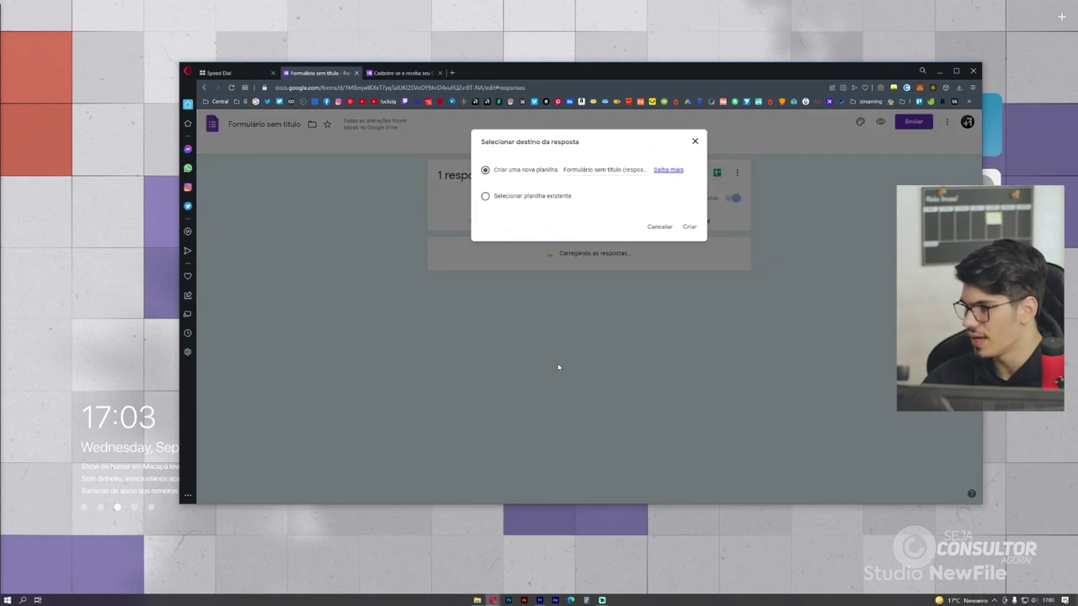
click(695, 141)
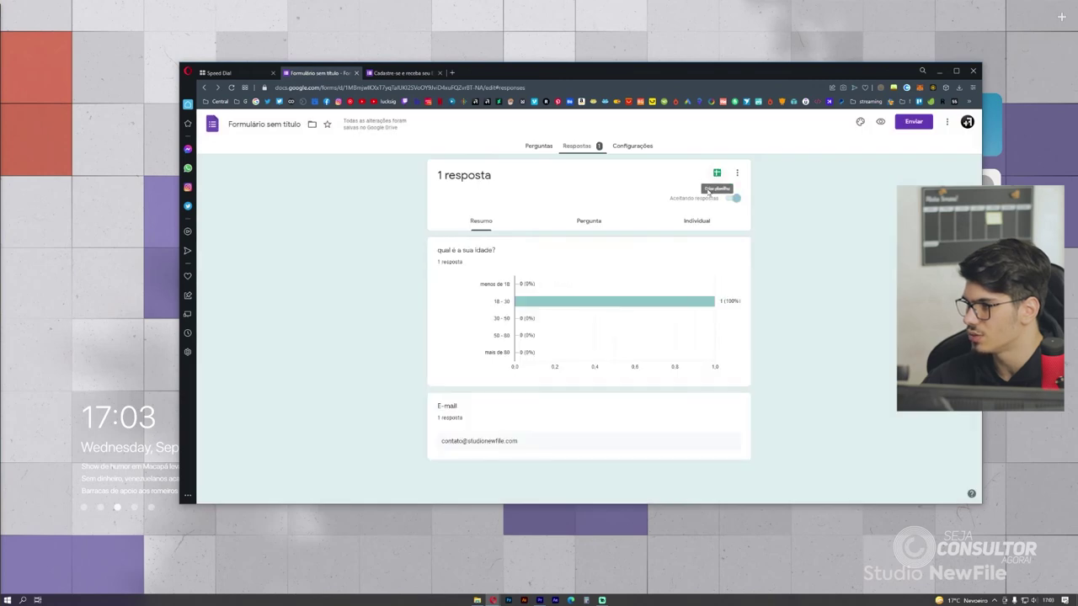
click(717, 173)
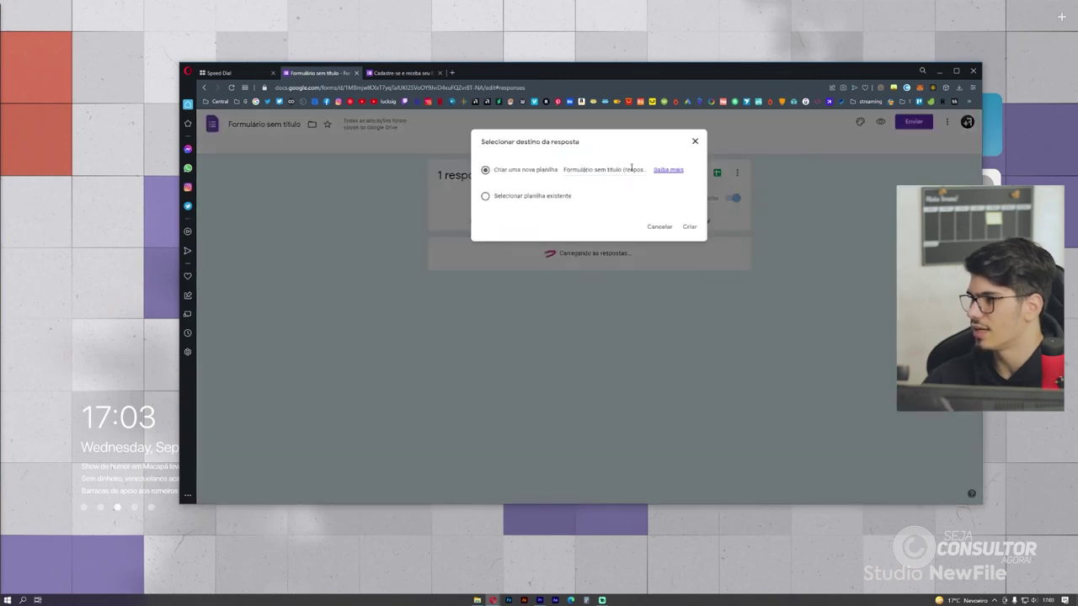
click(695, 141)
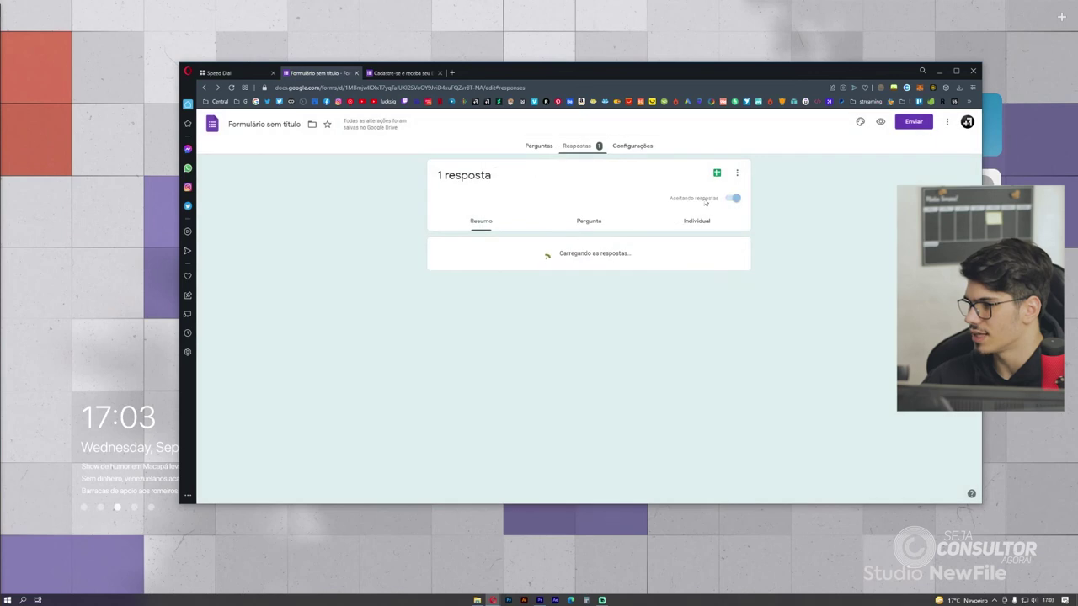
click(737, 173)
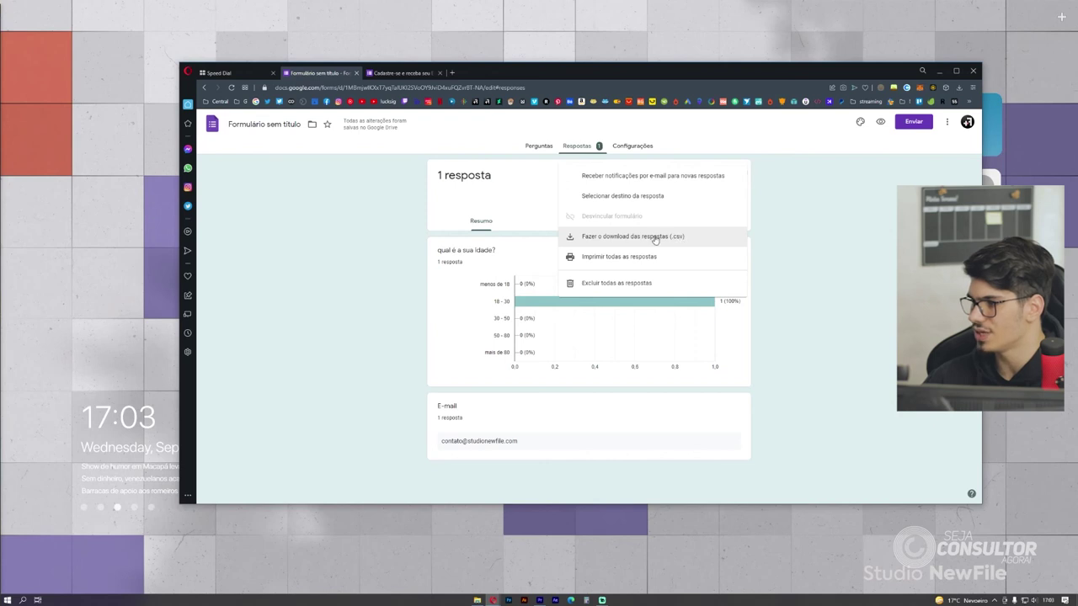
click(837, 223)
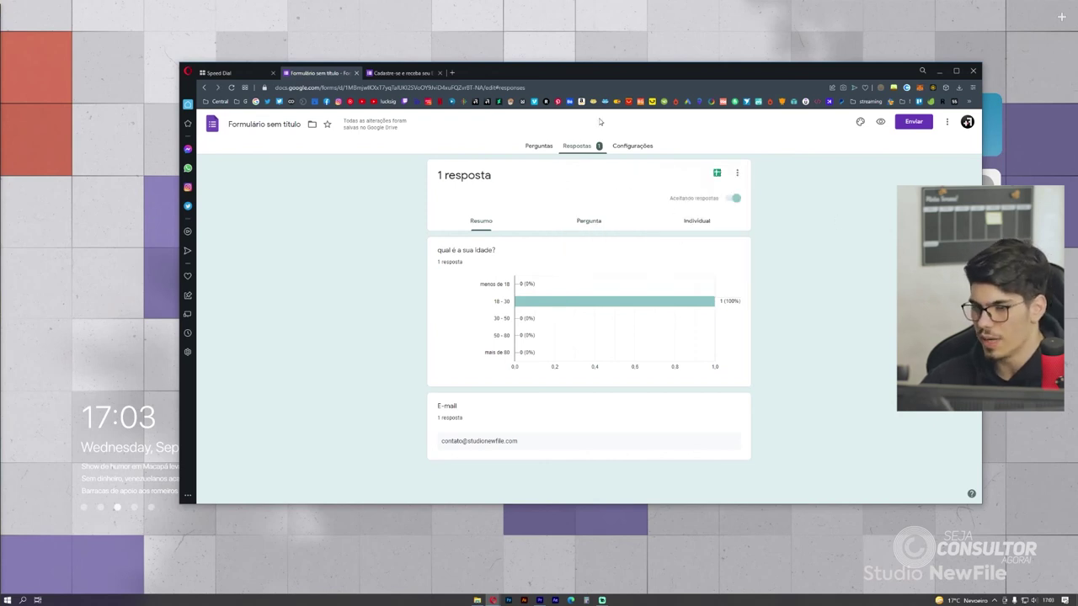
- Return to the form's questions, then generate a shortened share link in the send options and copy it
click(545, 149)
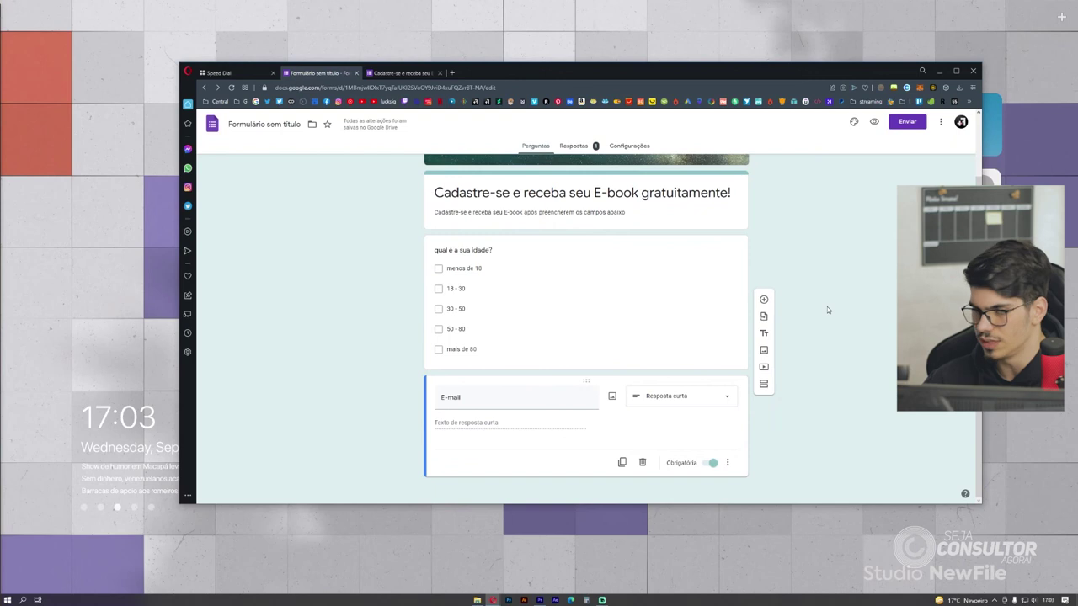
scroll(827, 307, up, 1)
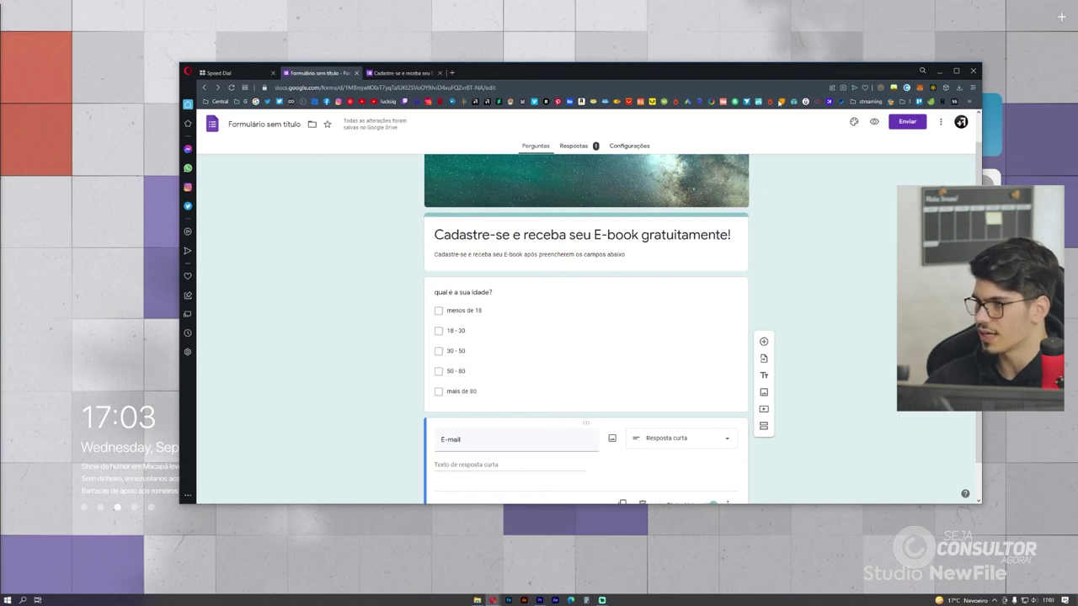
click(907, 123)
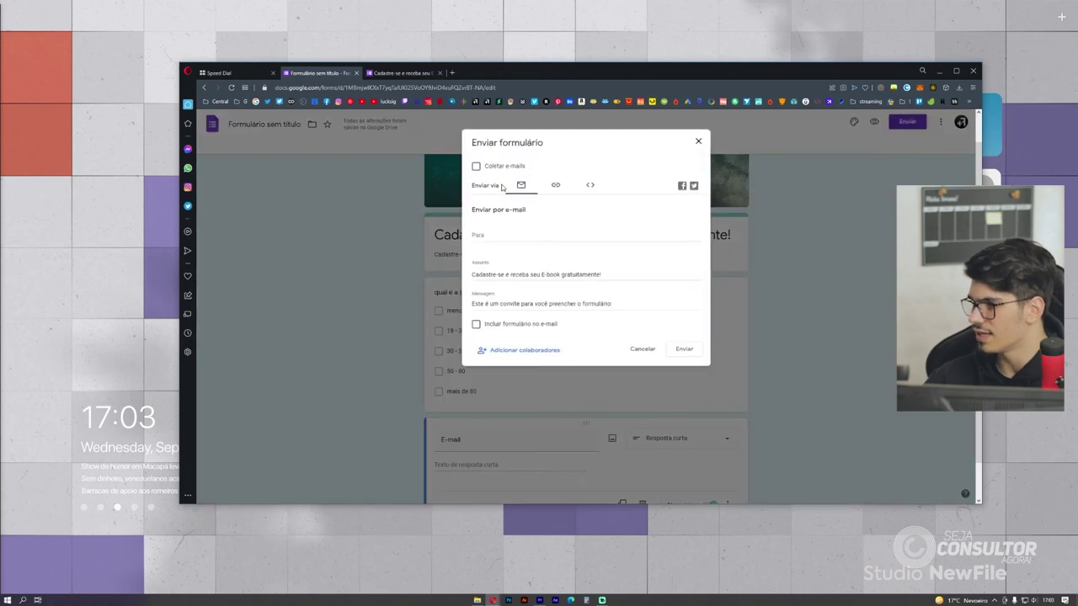
click(555, 186)
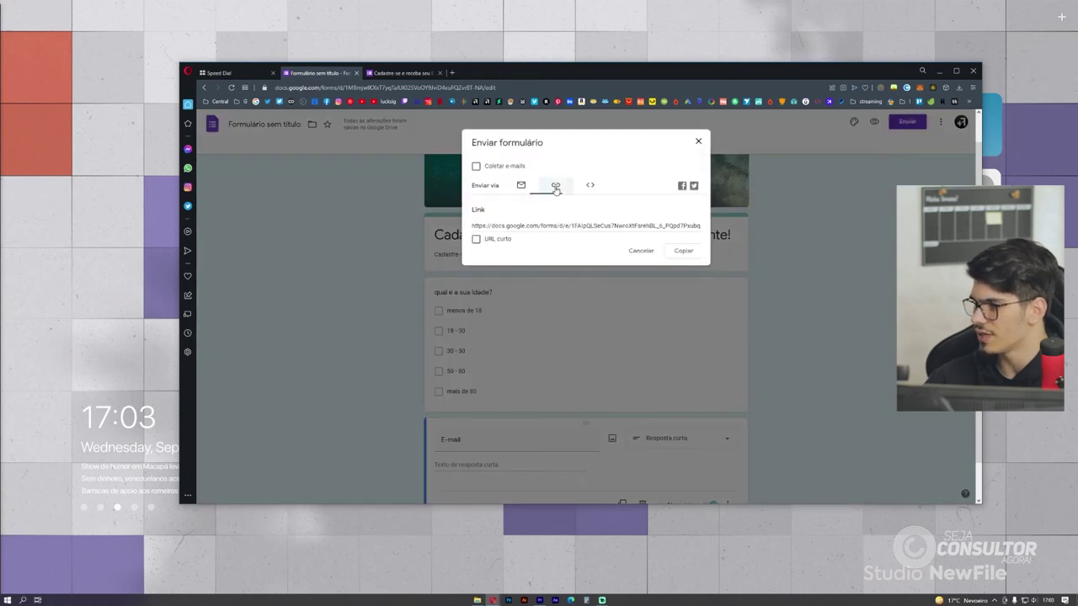
click(476, 240)
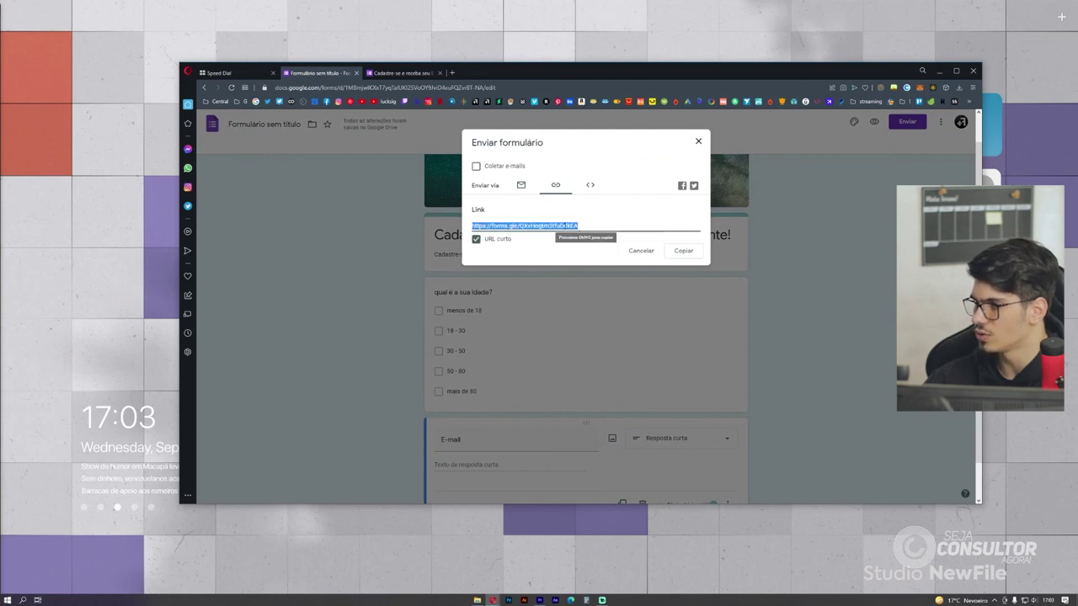
right_click(557, 229)
click(573, 258)
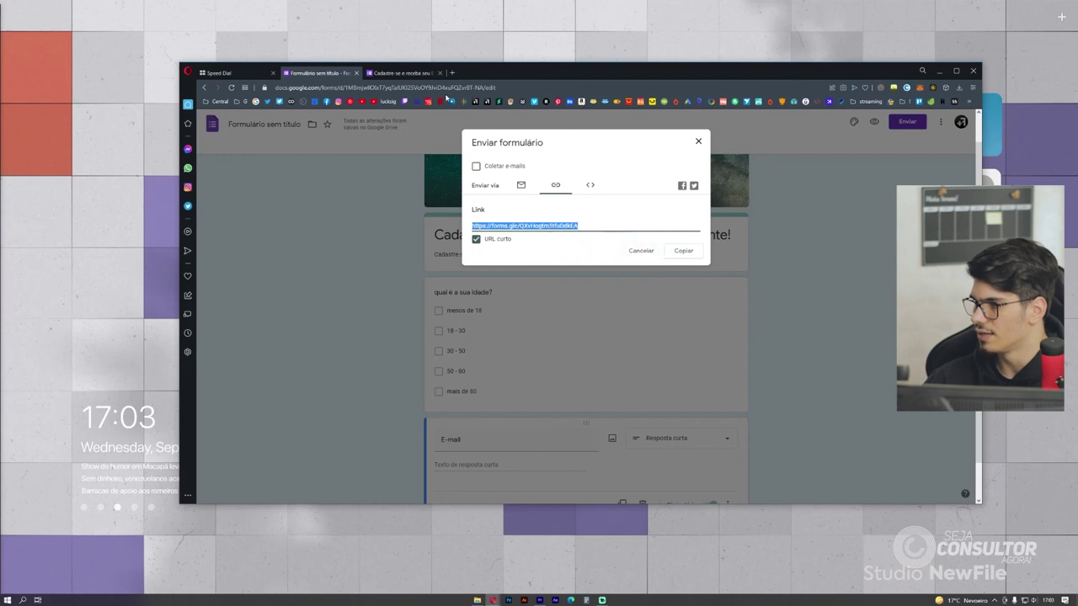
- Open the copied short form link in a new browser tab and look over the public form
click(453, 74)
text(https://forms.gle/QXvHogtm5tfuDdkEA)
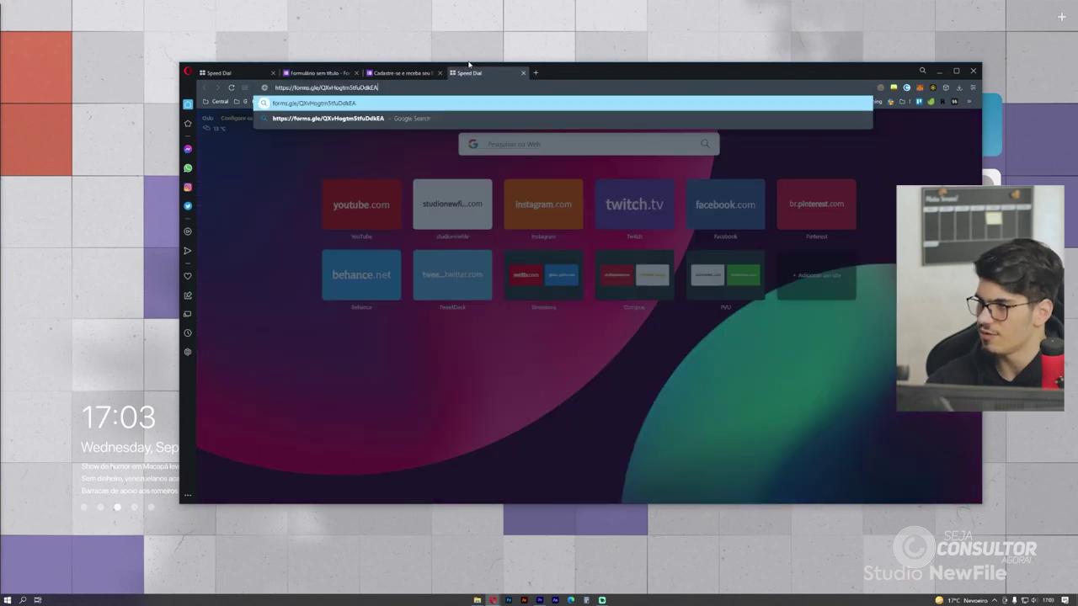
key(Return)
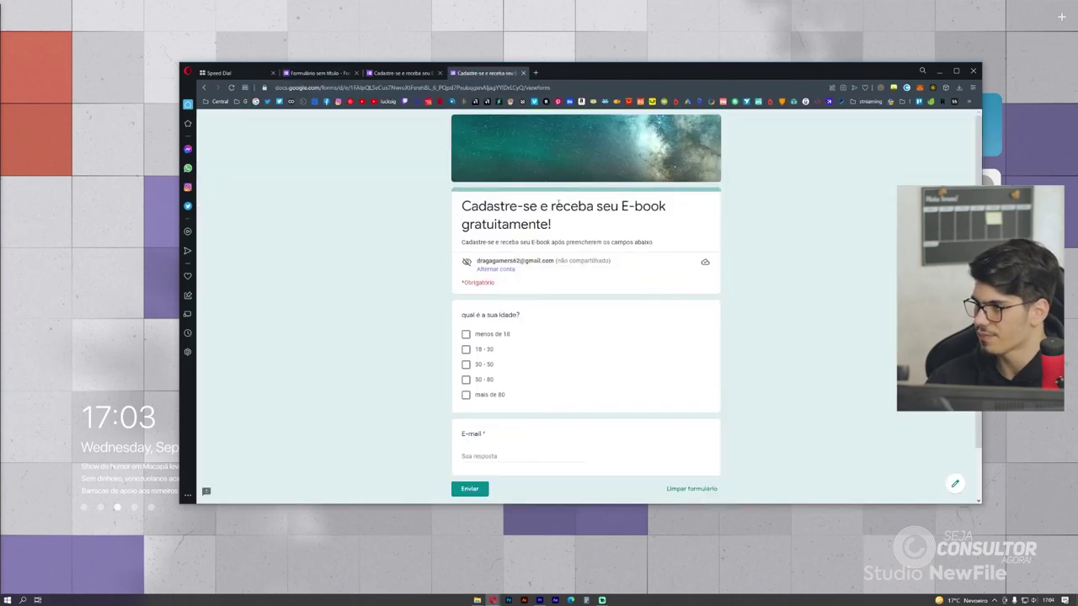
scroll(259, 131, down, 1)
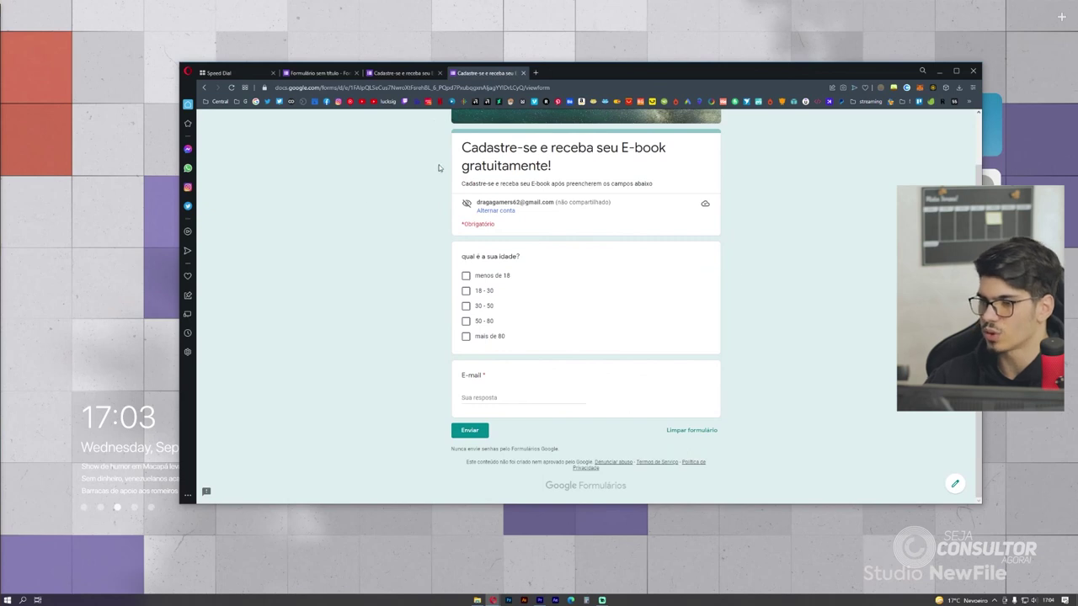
scroll(558, 265, up, 1)
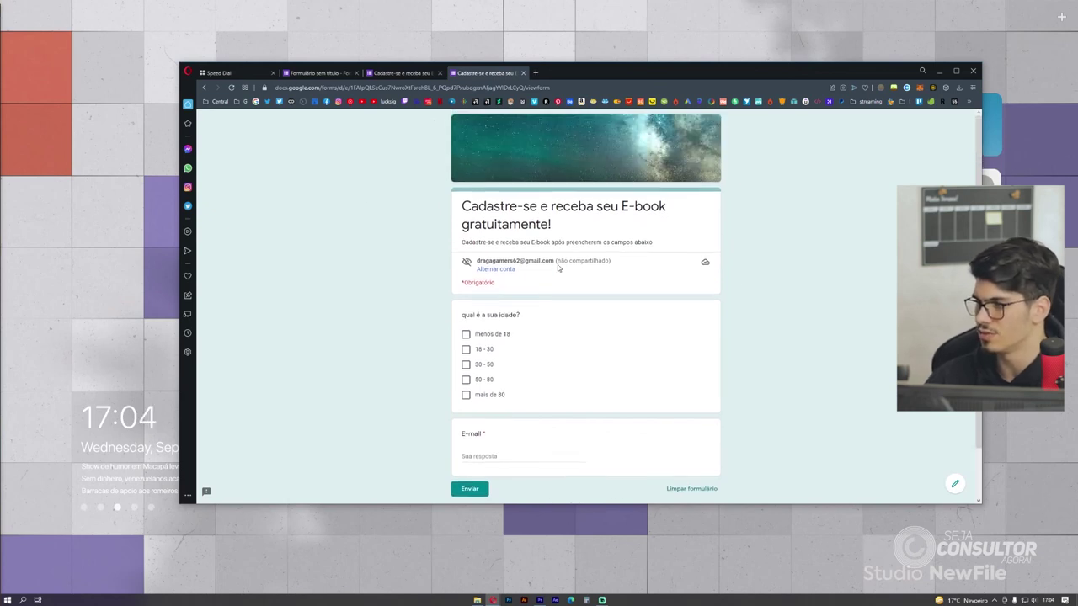
scroll(554, 311, down, 1)
scroll(472, 346, up, 1)
- Select the age option "30 - 50" and try to submit the form with the required "E-mail" field empty
click(466, 365)
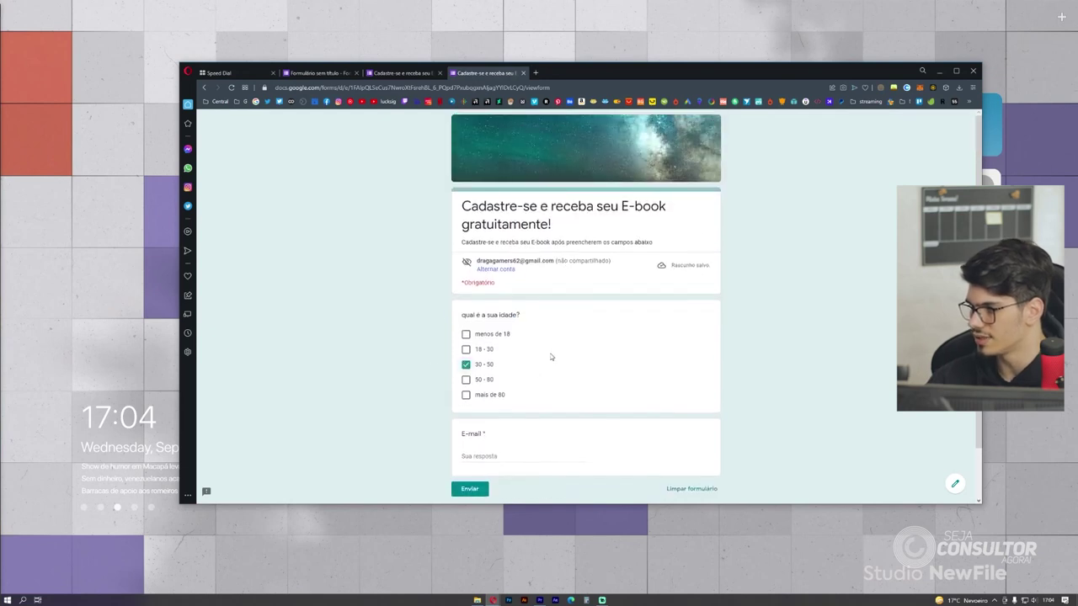
scroll(539, 345, down, 1)
click(479, 338)
click(467, 337)
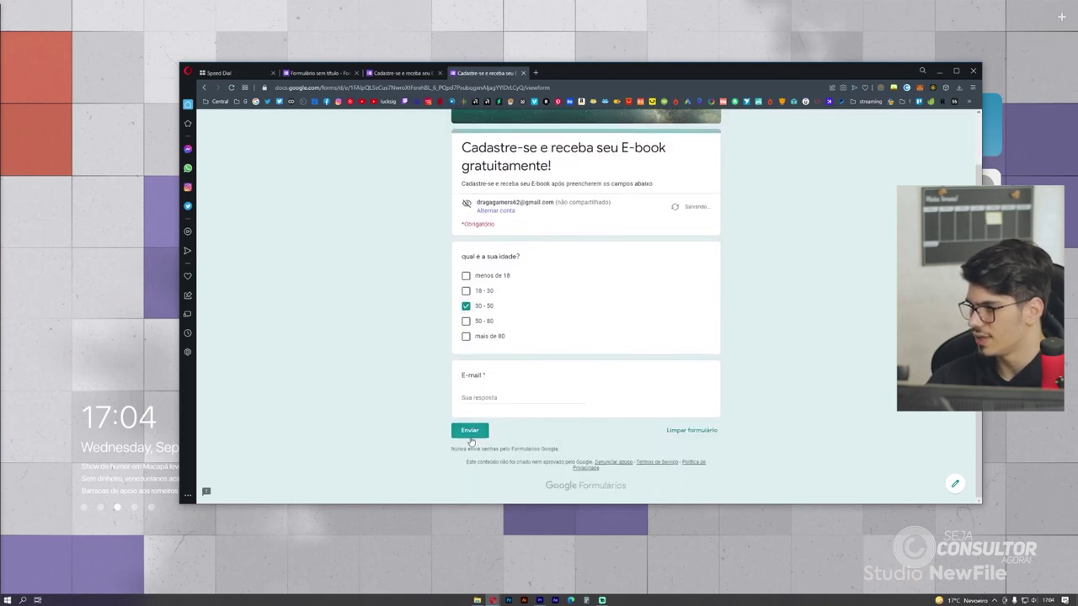
click(482, 392)
triple_click(505, 414)
click(640, 388)
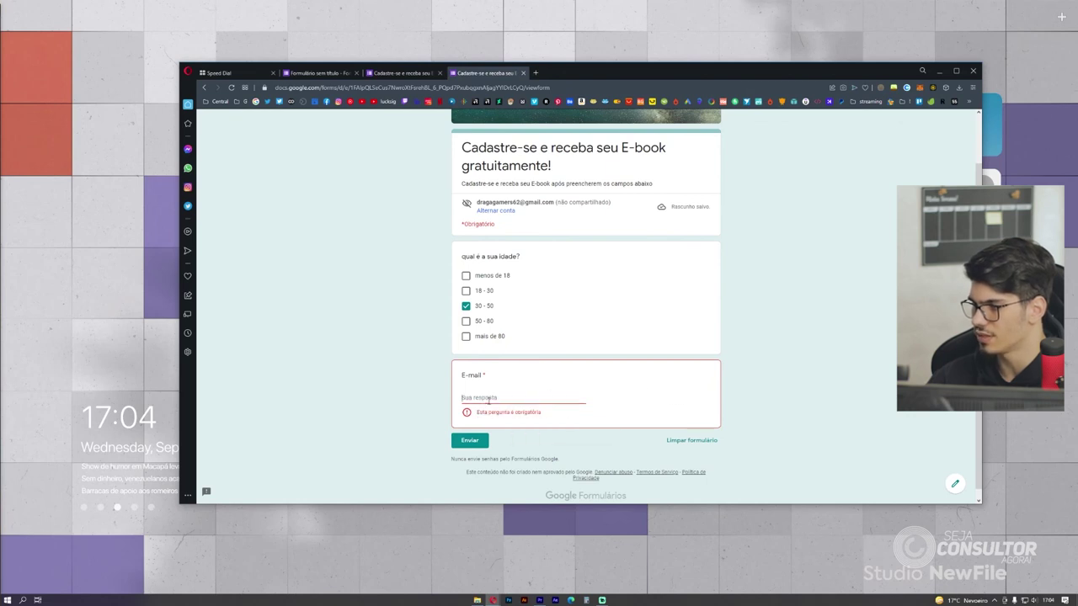
scroll(674, 346, up, 1)
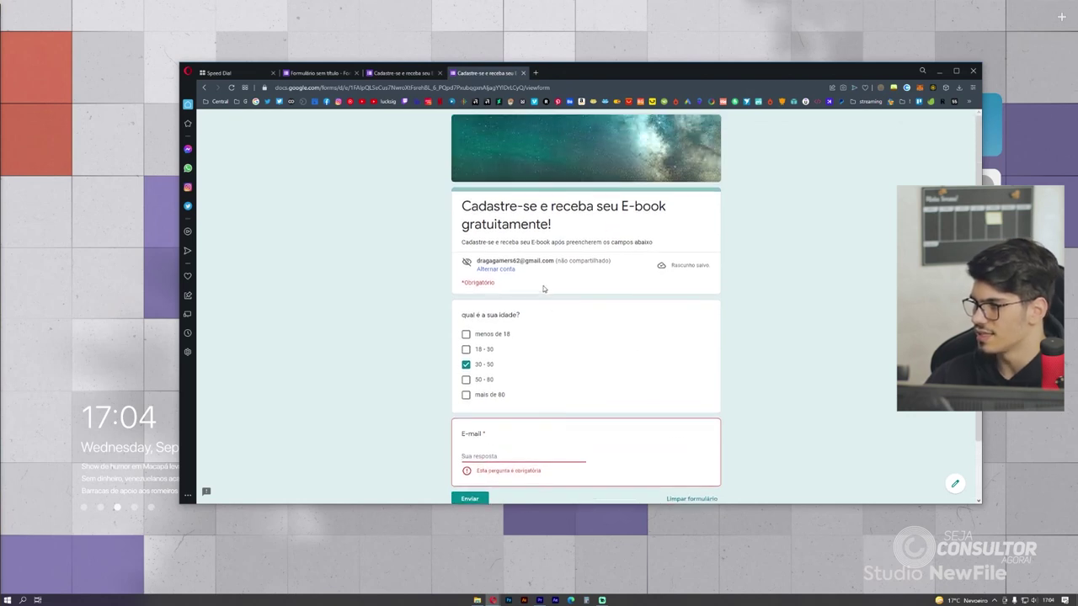